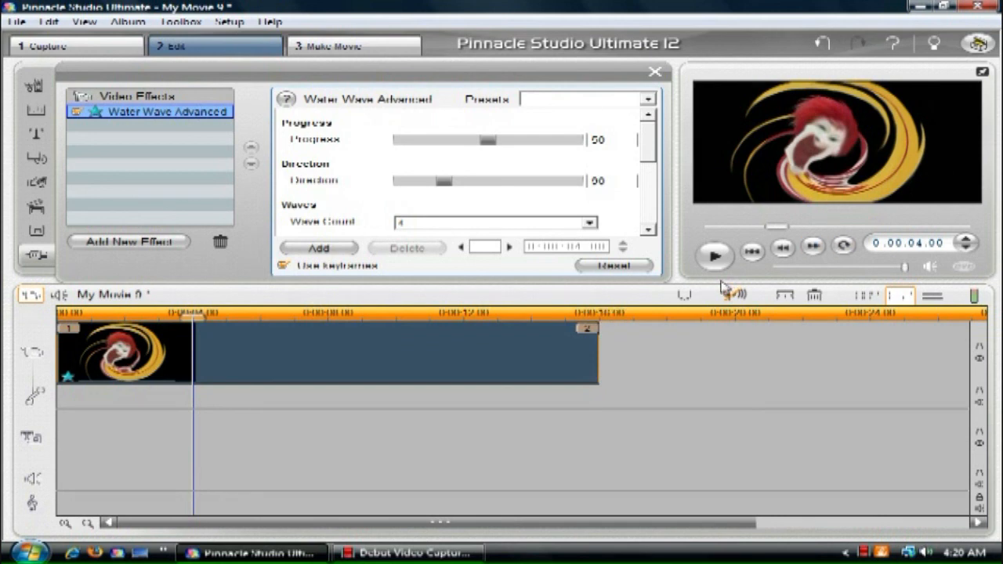
Step: Keyframe the Water Wave Advanced effect's wave height to 20 at 0:00:04.00 and to 0 at 0:00:08.00
click(714, 255)
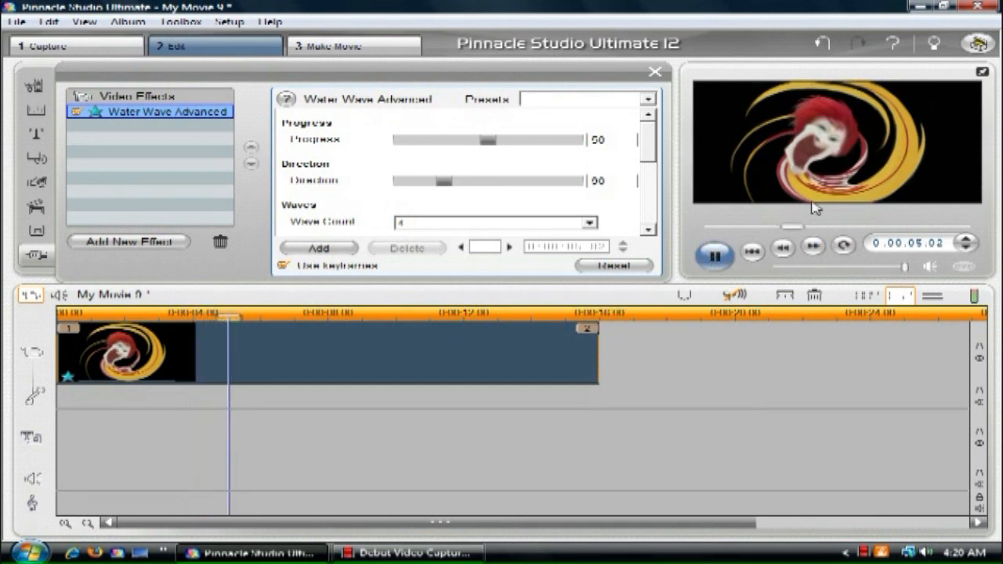
click(714, 255)
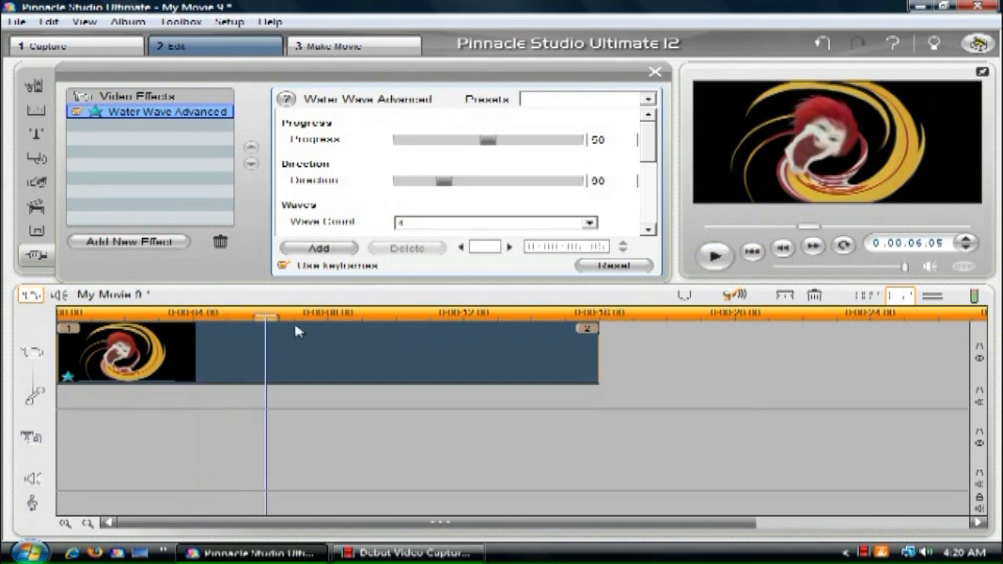
click(193, 311)
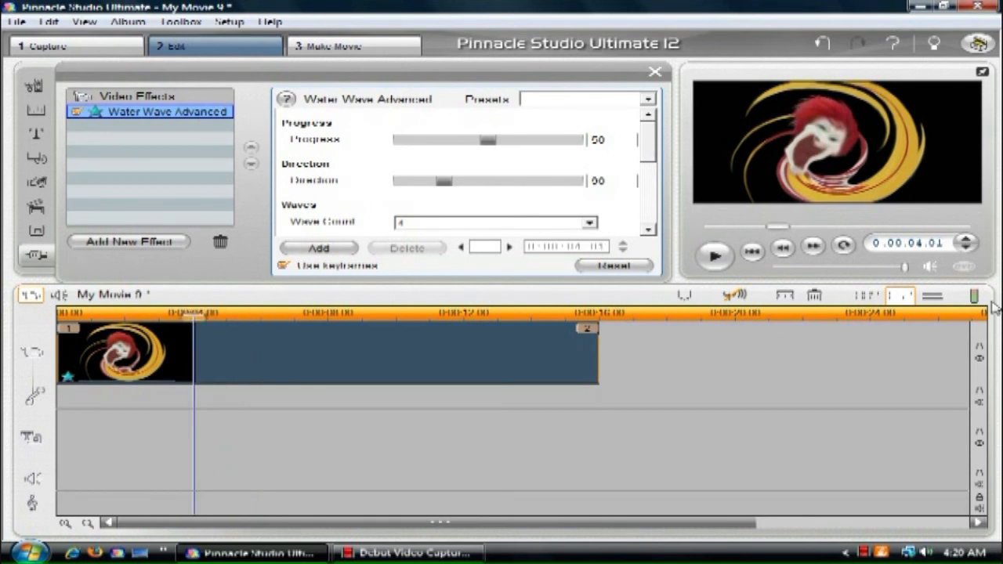
click(966, 249)
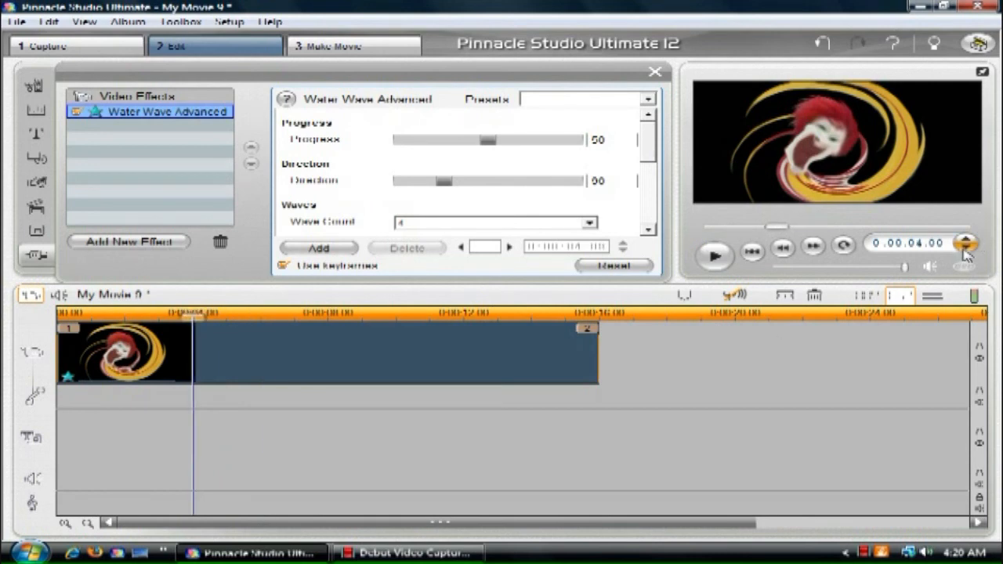
drag(650, 143, 663, 170)
drag(487, 179, 496, 177)
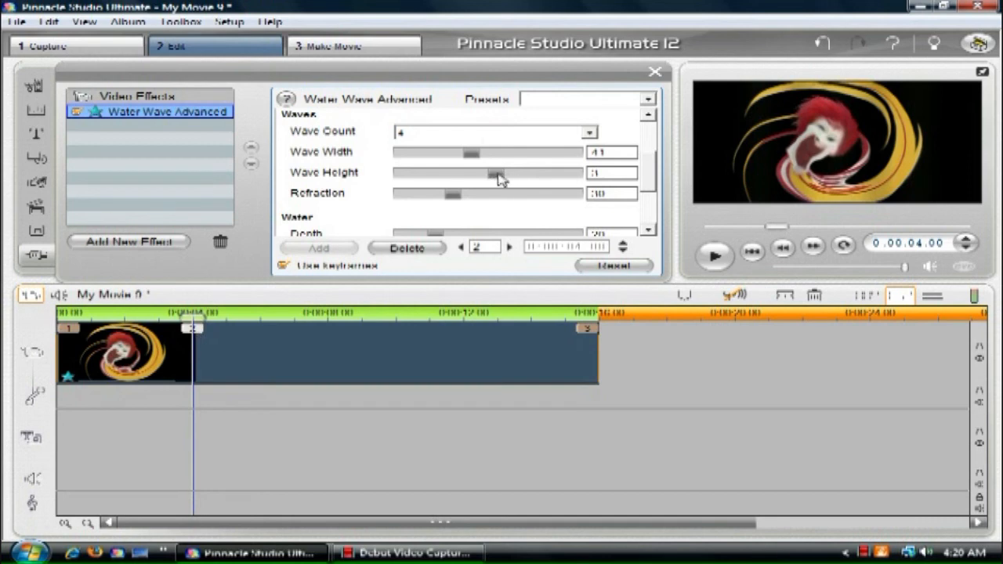
drag(502, 179, 614, 173)
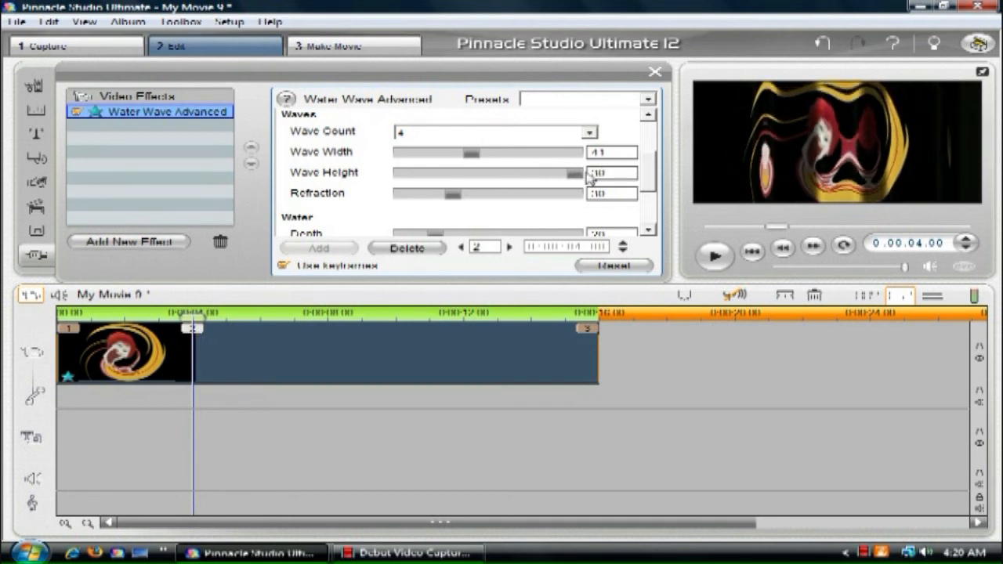
drag(582, 179, 555, 177)
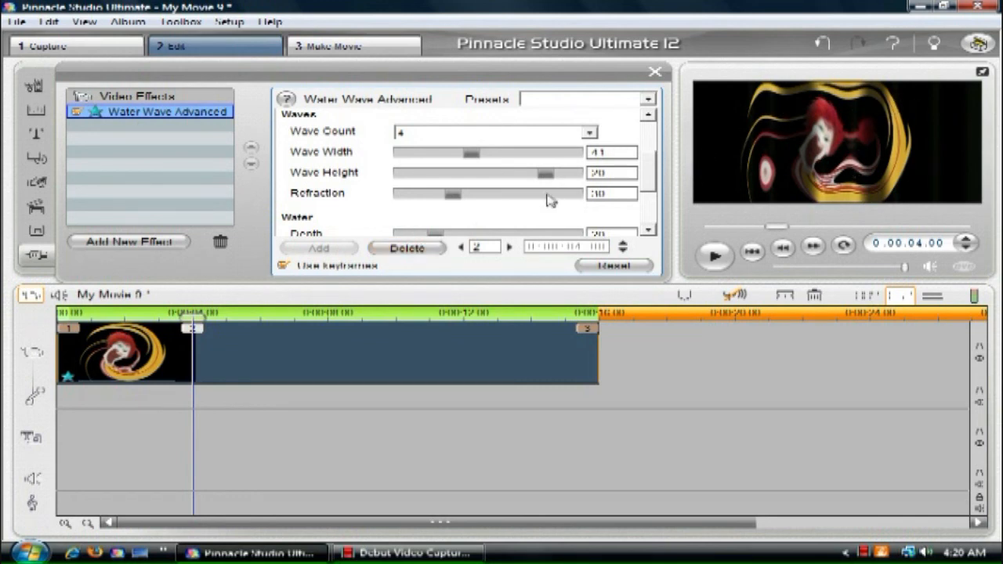
click(326, 314)
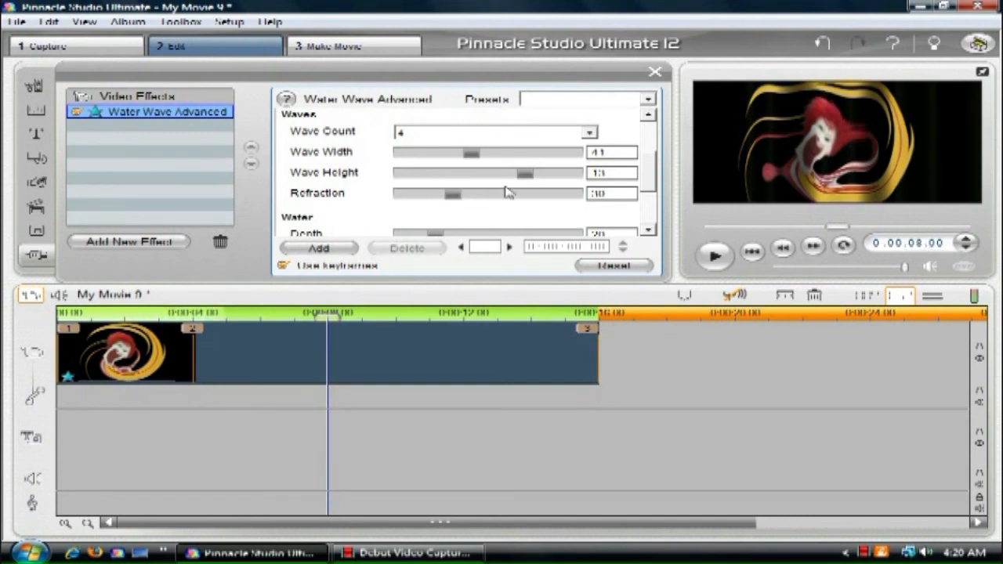
drag(526, 177, 490, 177)
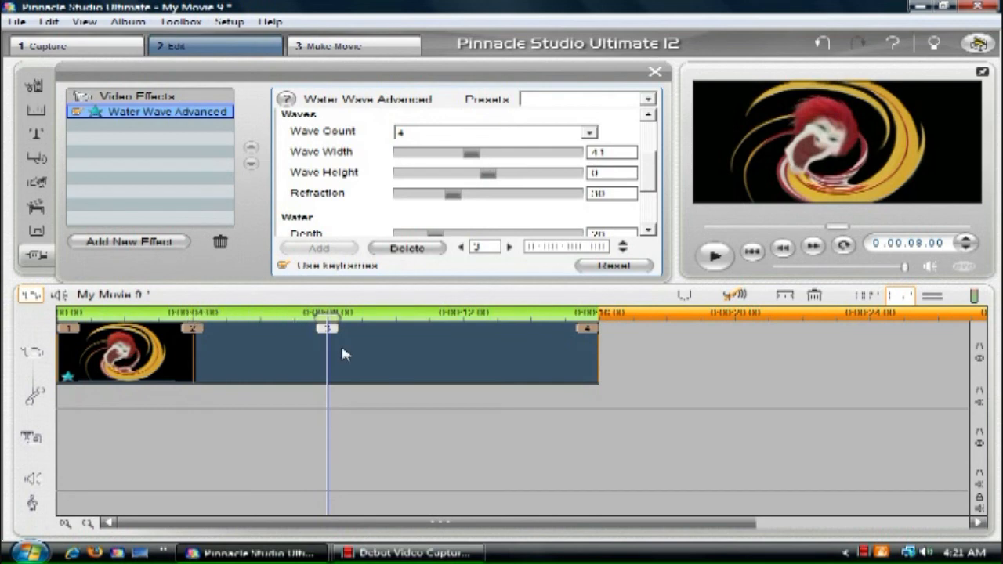
Step: Set the wave direction to 0 on a new keyframe at 0:00:08.01 and on the clip's final keyframe
click(966, 239)
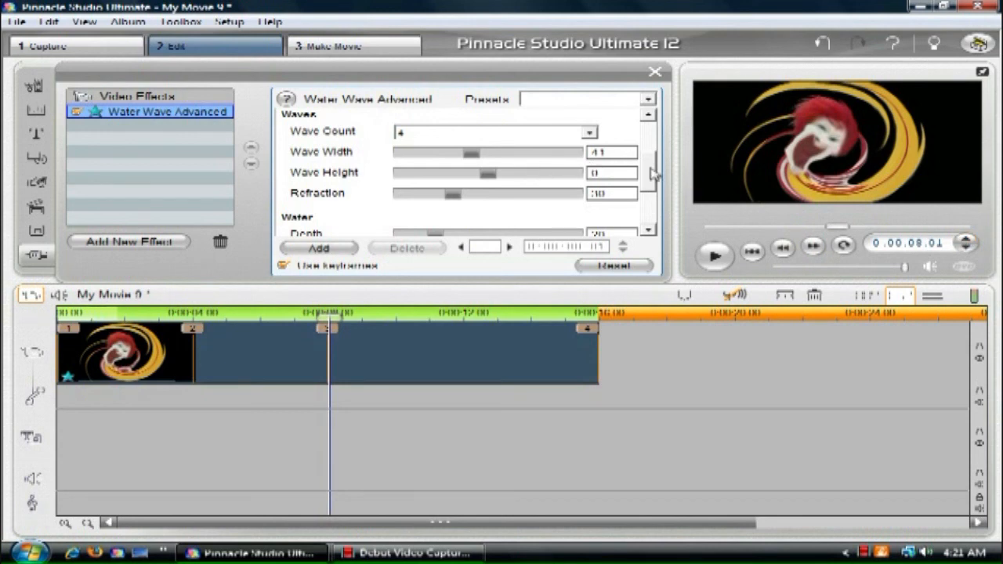
scroll(656, 172, up, 3)
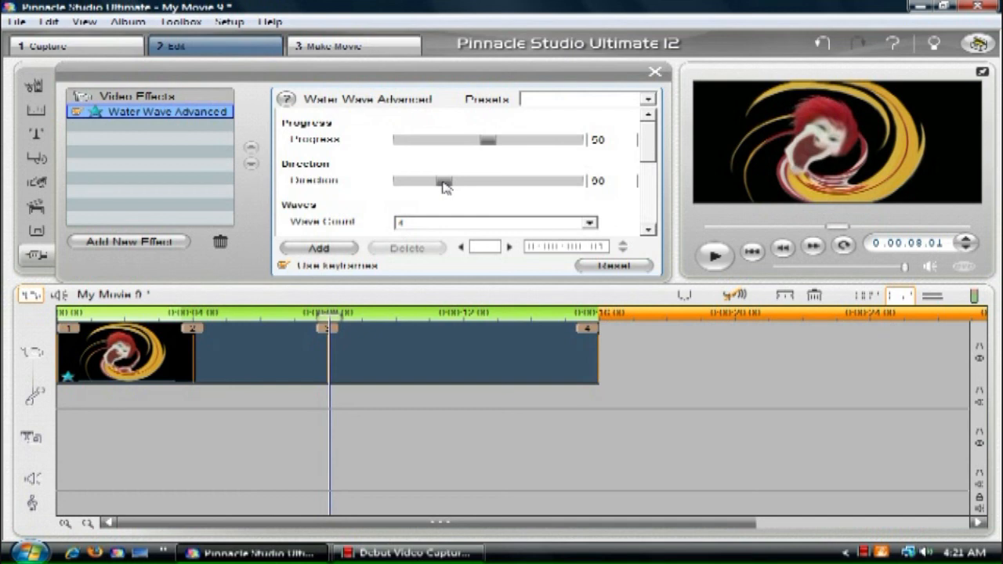
drag(444, 185, 372, 191)
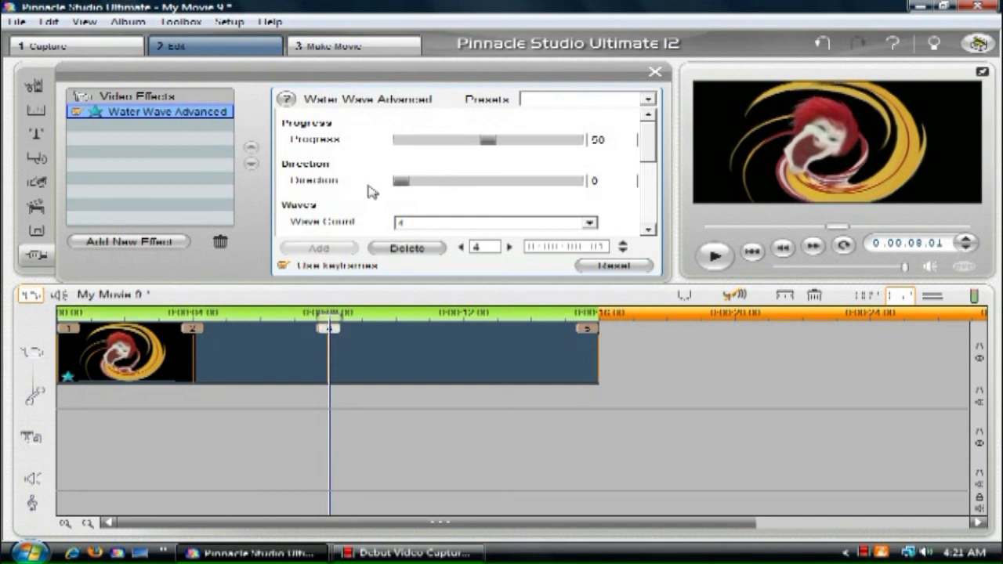
click(510, 247)
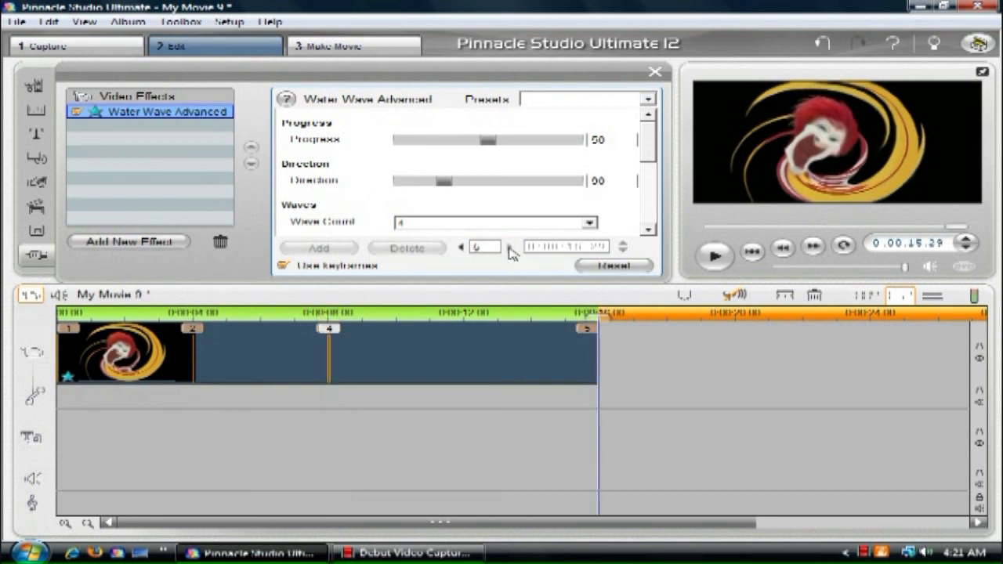
drag(444, 185, 310, 172)
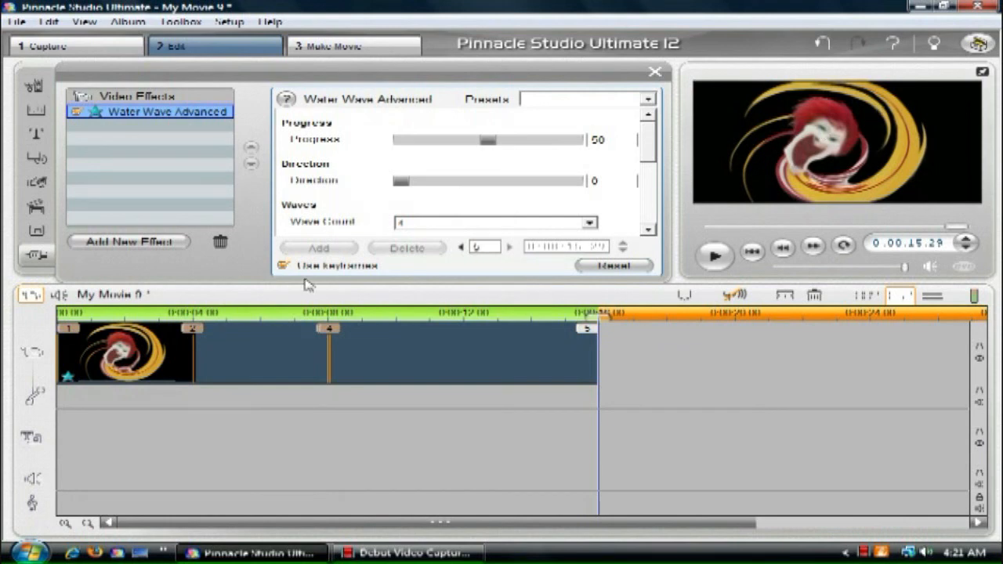
Step: Add a keyframe at 0:00:12.00 with the wave height set to 20
click(461, 247)
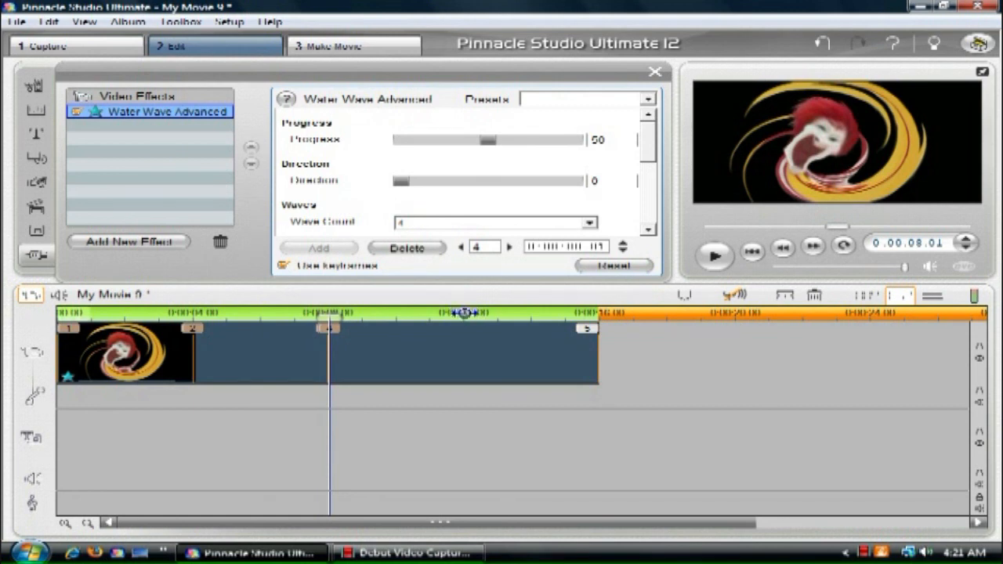
click(464, 313)
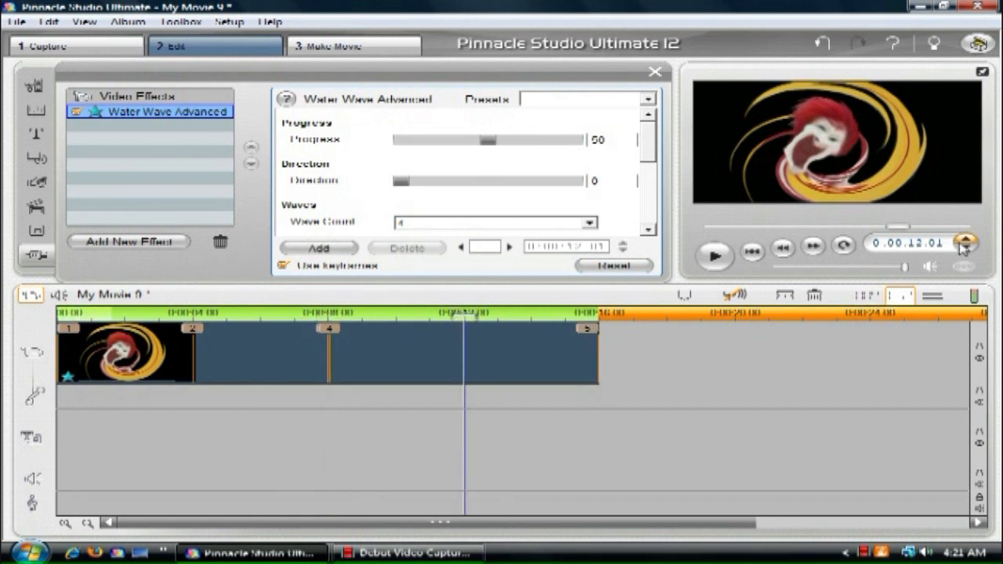
drag(652, 148, 655, 175)
drag(491, 171, 552, 174)
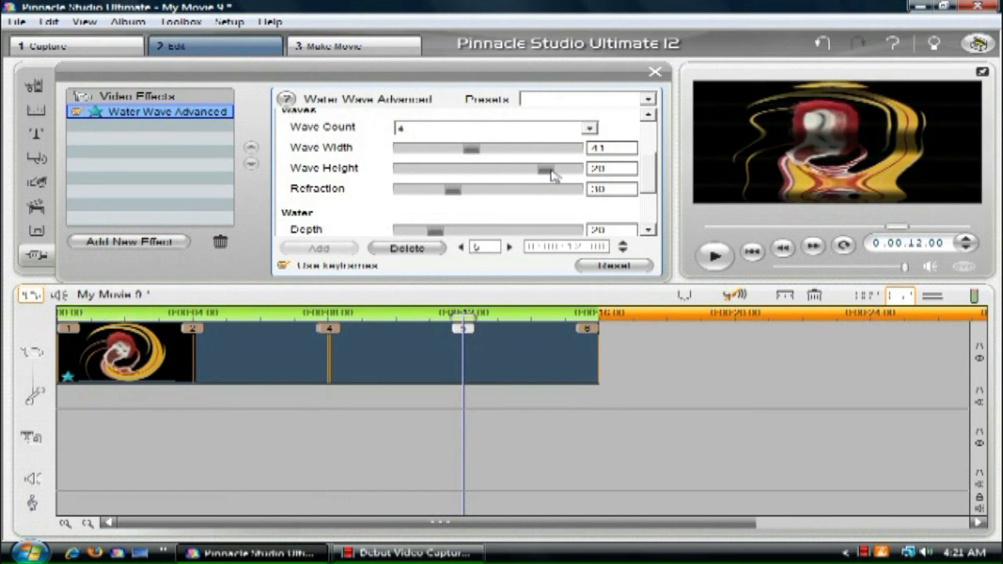
Step: Close the effect settings and preview the waving clip full screen from its beginning
click(754, 254)
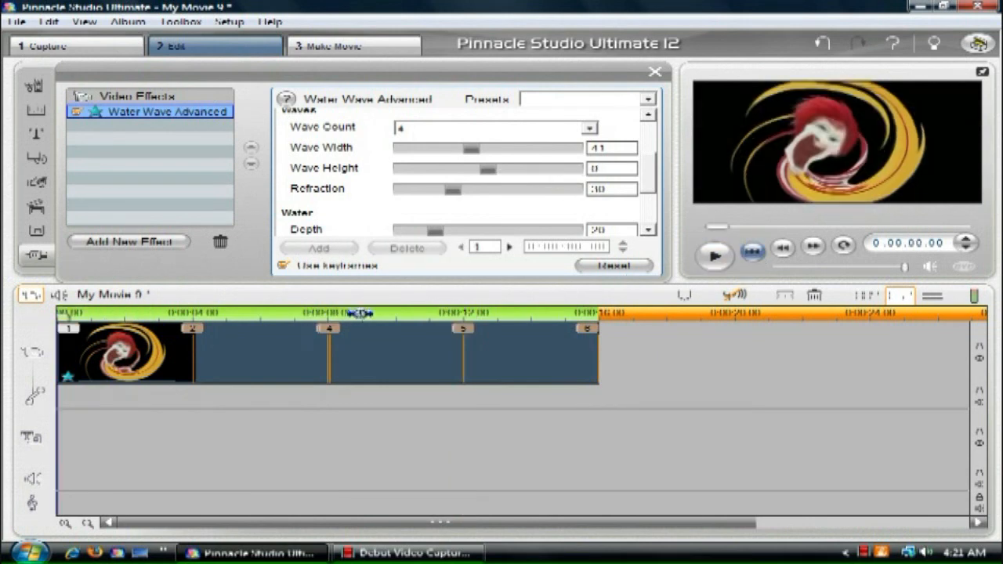
click(655, 74)
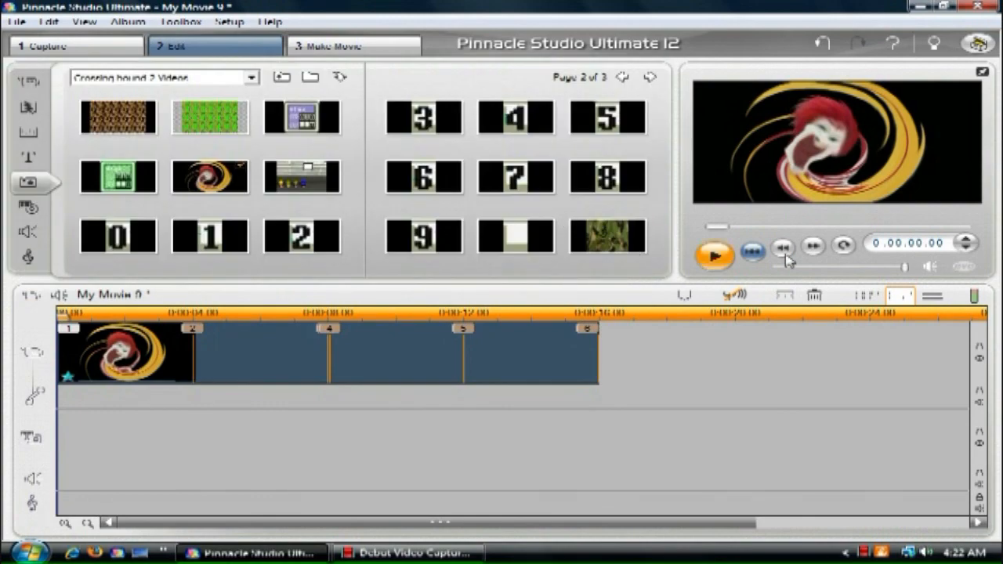
click(983, 72)
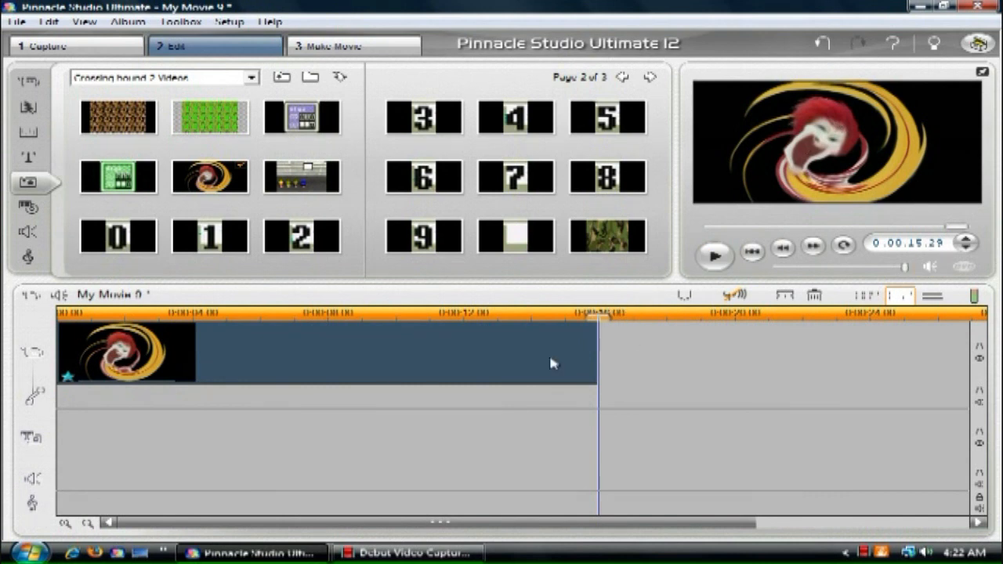
Step: Paste three copies of the water-wave clip one after another on the video track, starting at 0:00:16.00
right_click(435, 353)
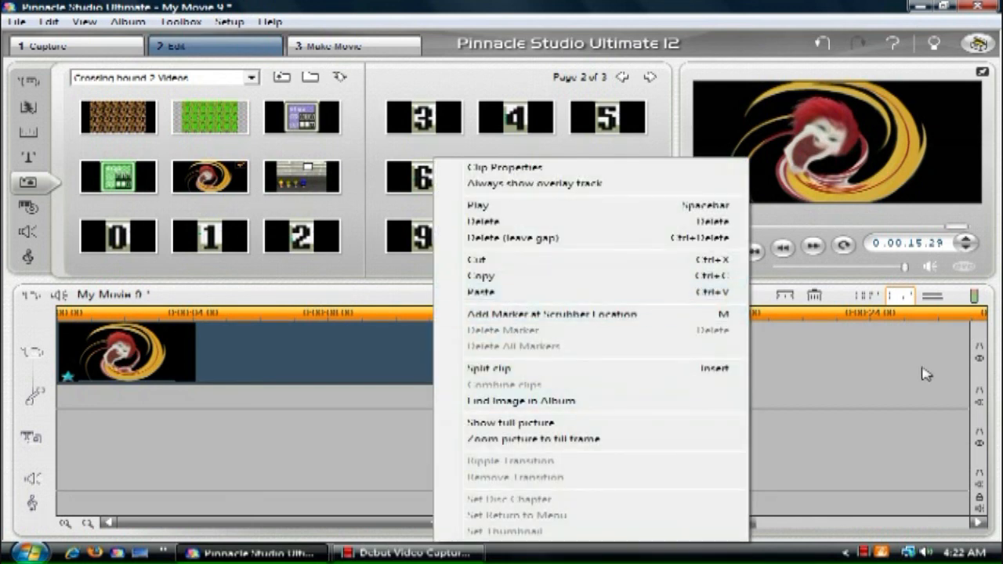
click(925, 373)
click(972, 240)
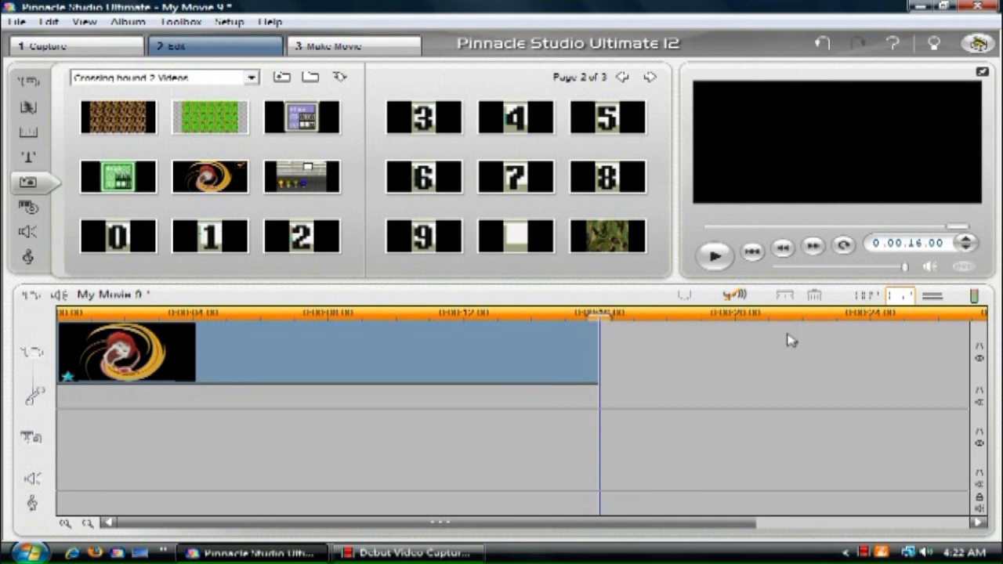
key(ctrl+v)
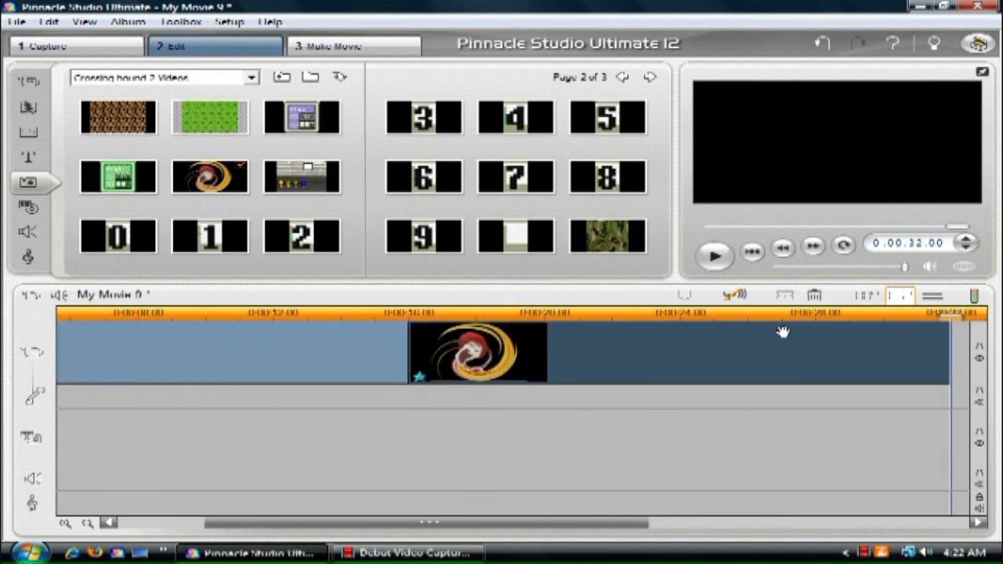
key(ctrl+v)
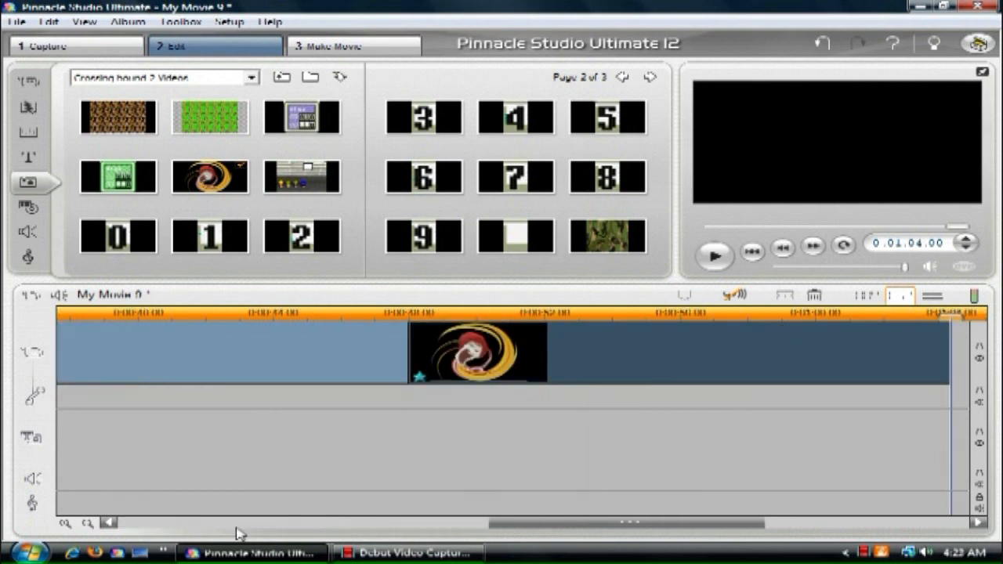
click(87, 524)
click(89, 526)
click(89, 525)
click(90, 525)
Step: Play the sequence of repeated clips from the start, stop it and return to the beginning
click(776, 253)
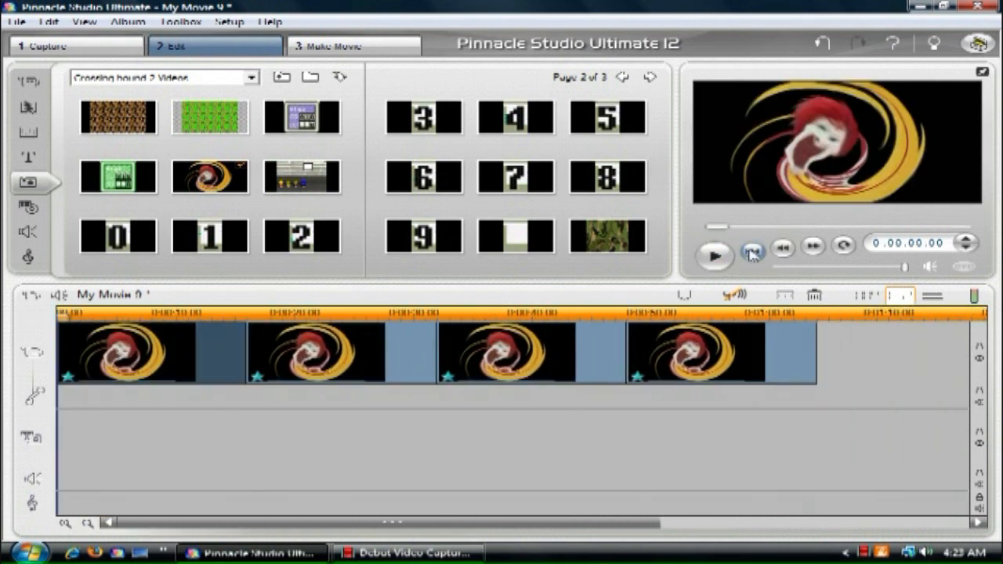
click(713, 257)
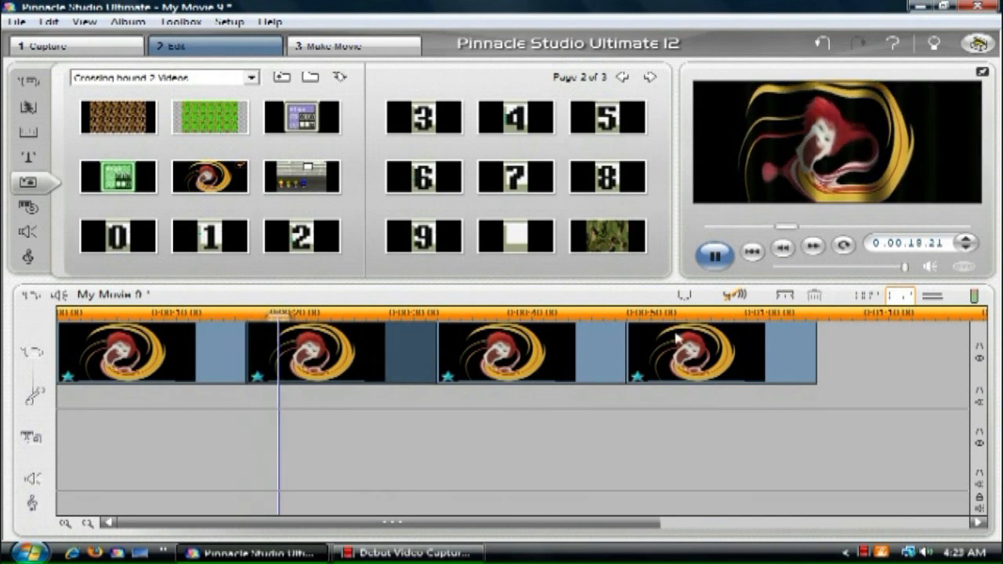
click(715, 255)
click(756, 252)
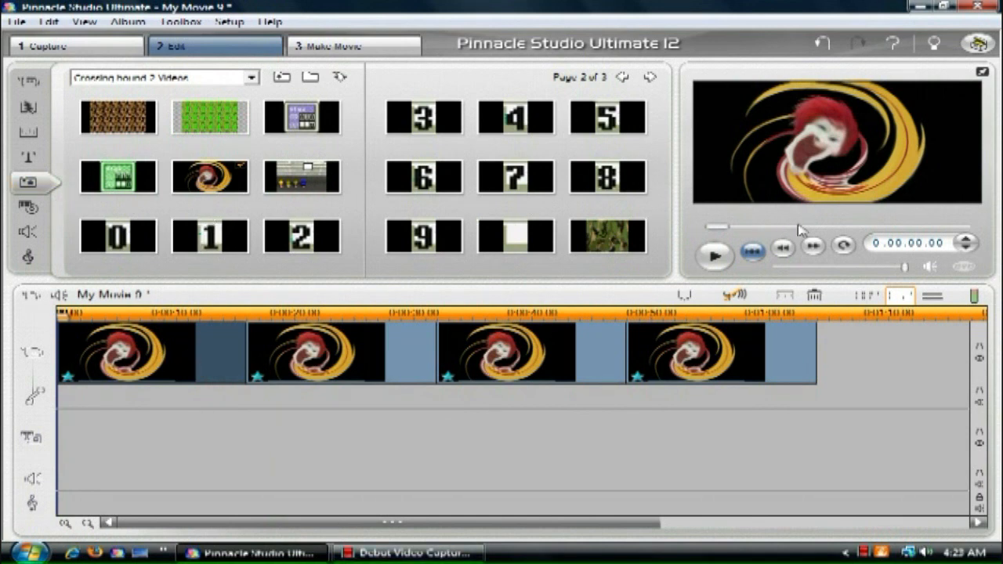
Step: Find McGlygas' attack.avi among the album's video files and place it on the overlay track at about 0:00:08
click(650, 77)
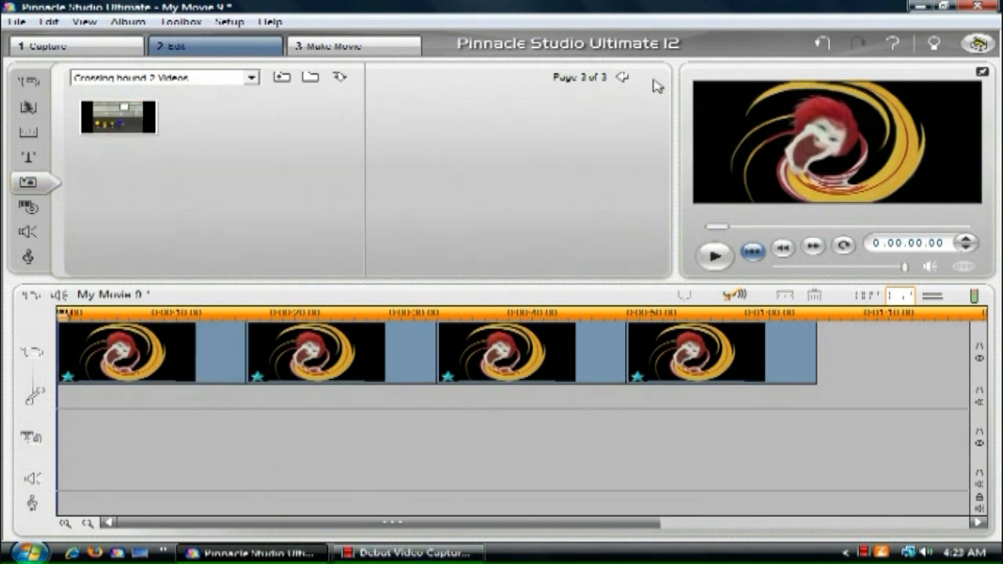
click(624, 78)
click(623, 79)
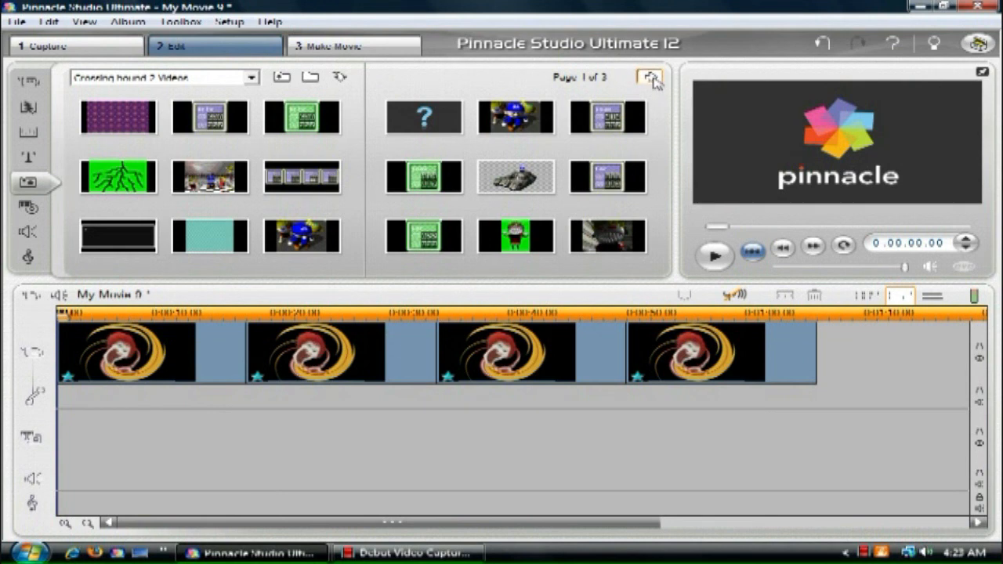
click(650, 79)
click(29, 81)
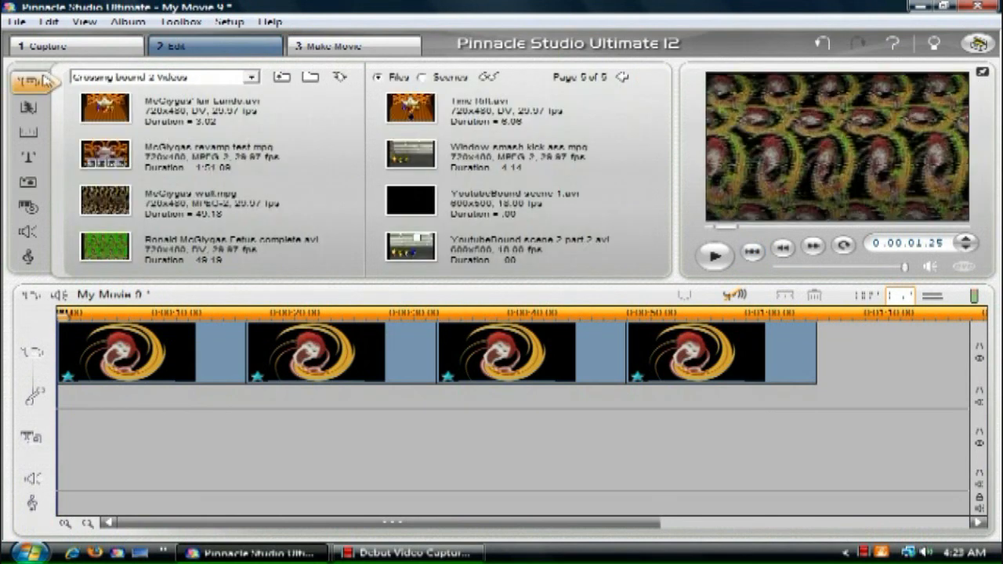
click(623, 81)
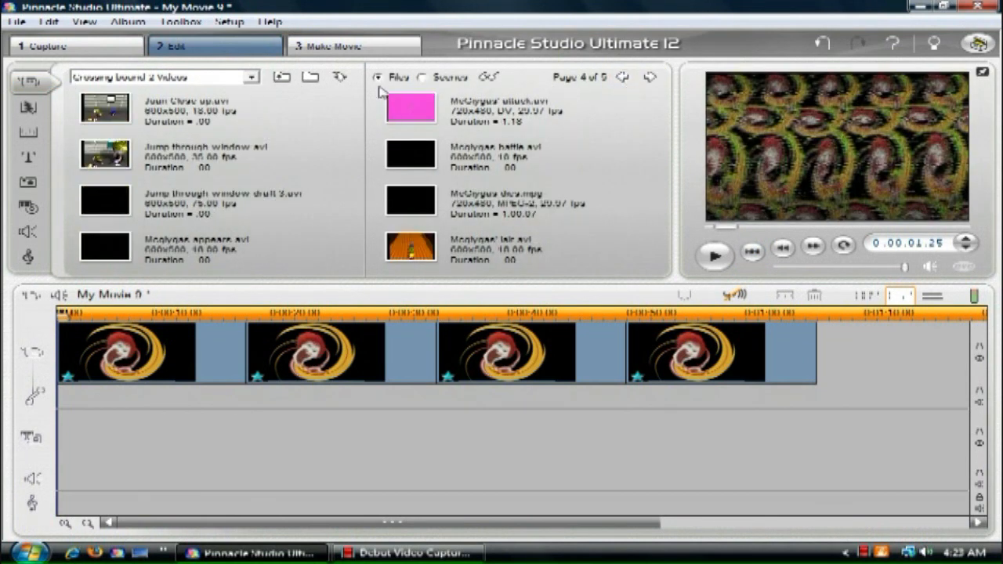
drag(451, 108, 174, 455)
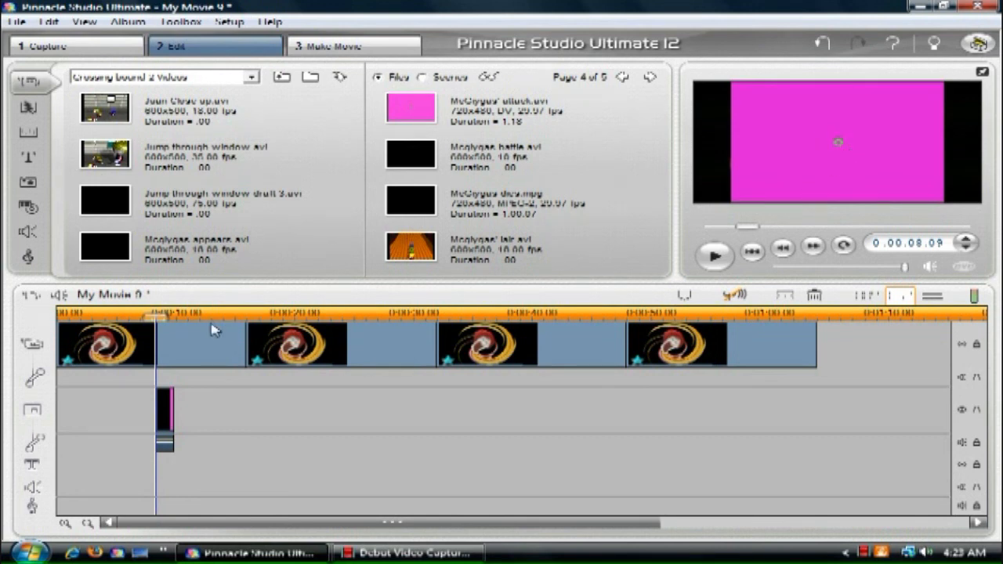
Step: Play the pink overlay clip and scrub back to the expanding green ring at 0:00:08.25
click(713, 261)
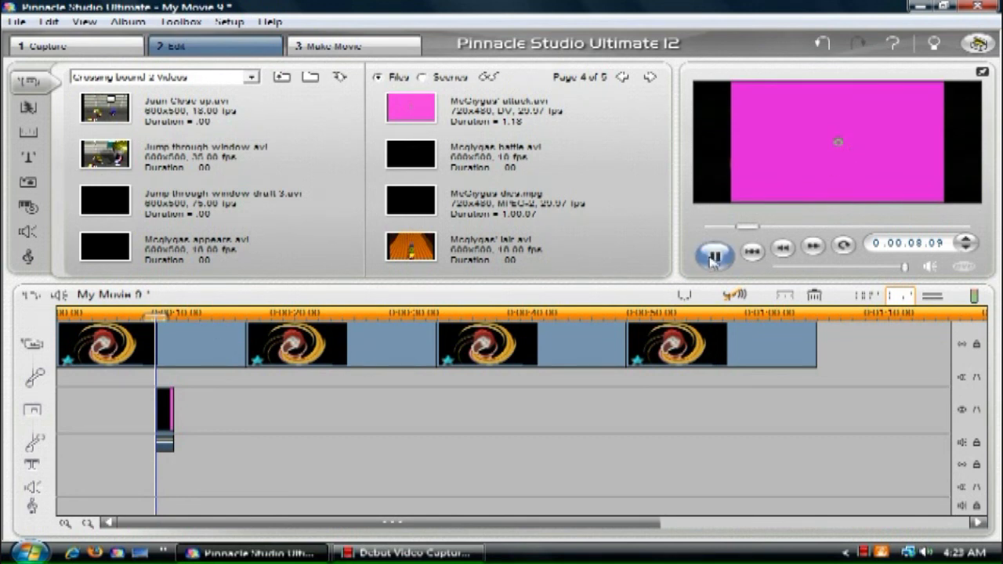
click(714, 259)
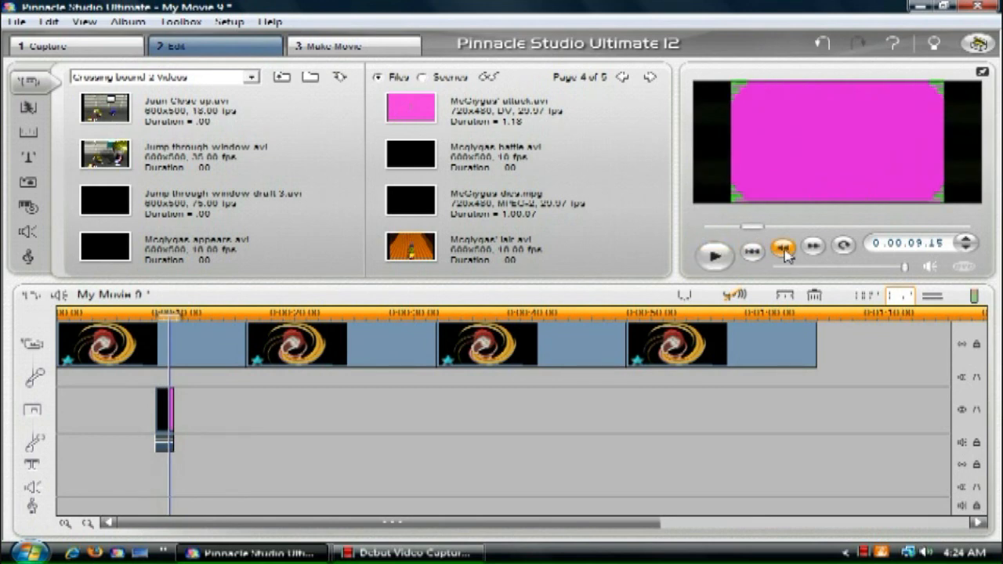
drag(750, 232, 750, 232)
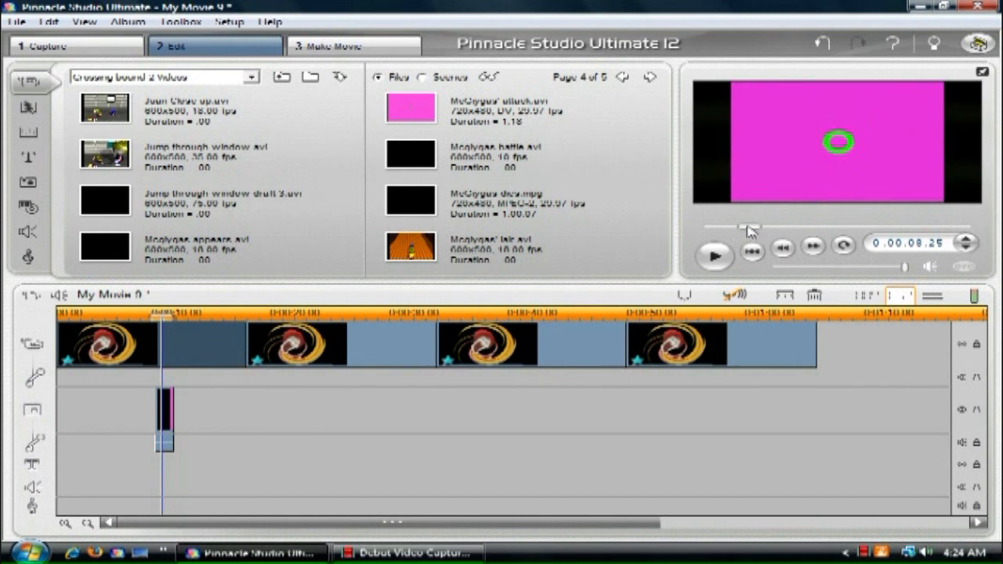
Step: Step through the pink overlay clip to the frame with the thick green ring at 0:00:09.03
drag(750, 230, 753, 231)
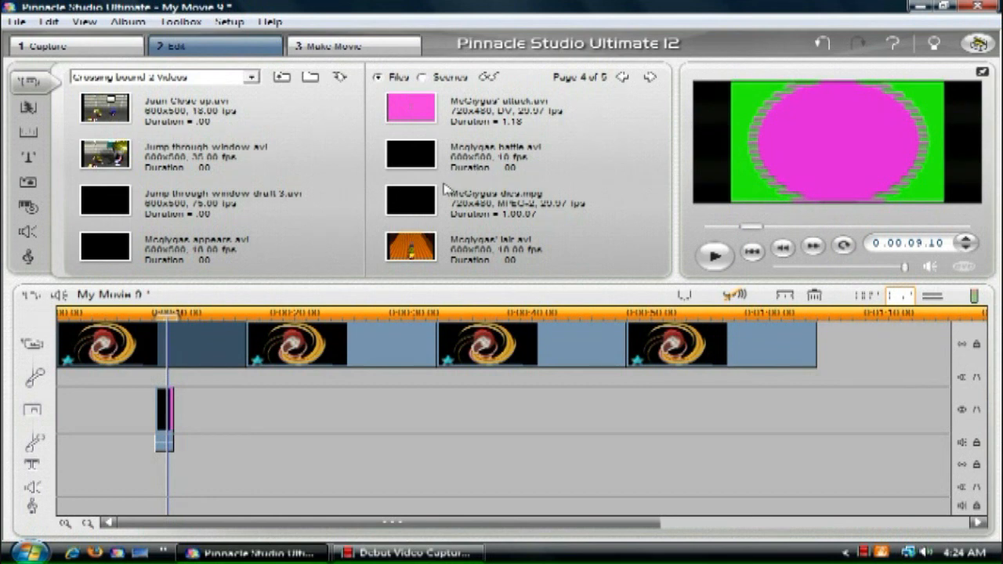
click(969, 247)
click(970, 247)
click(970, 247)
click(969, 247)
click(969, 247)
click(969, 247)
click(970, 247)
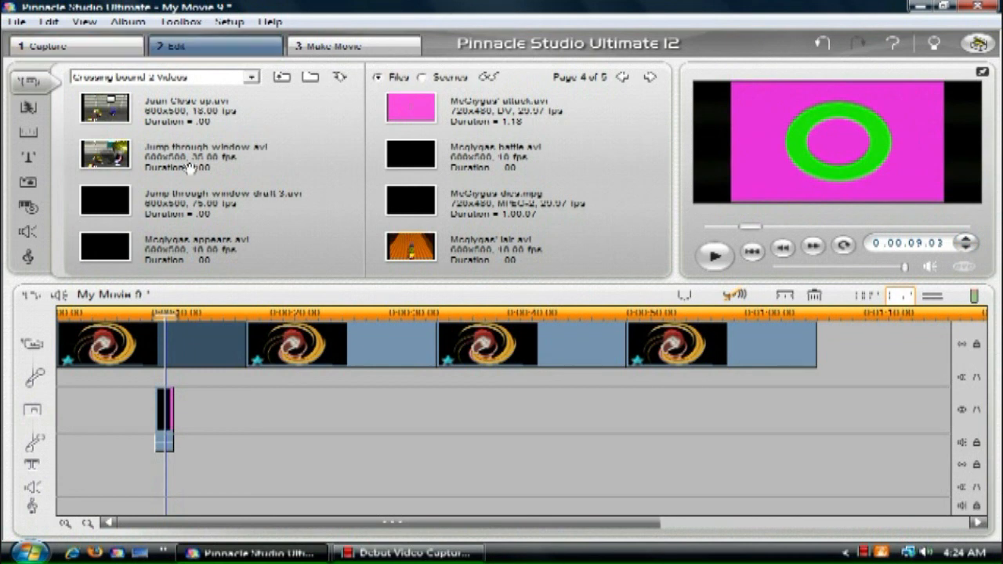
Step: Enable green chroma keying on the pink overlay clip and lower its tolerance so only the green ring is keyed out
click(172, 402)
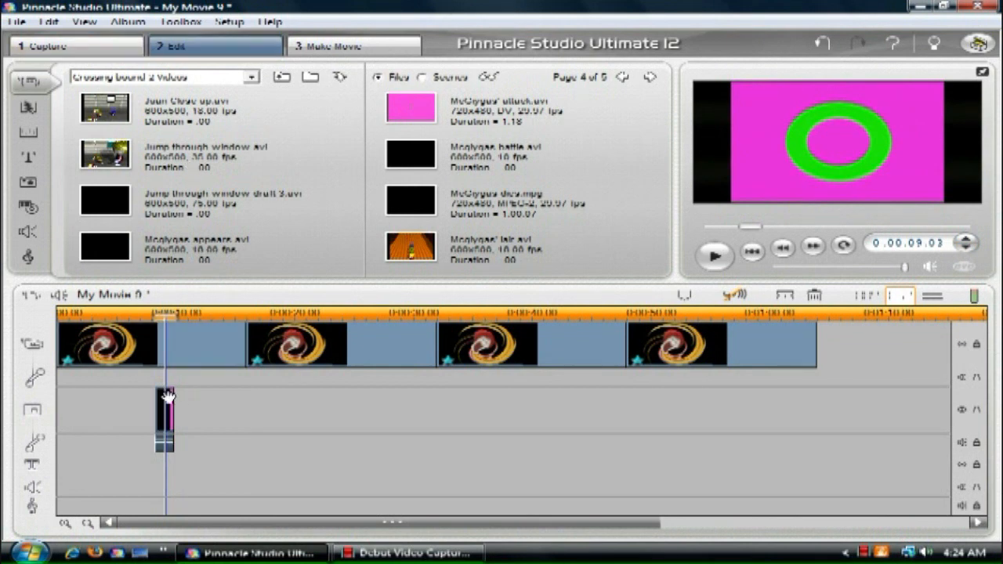
click(180, 21)
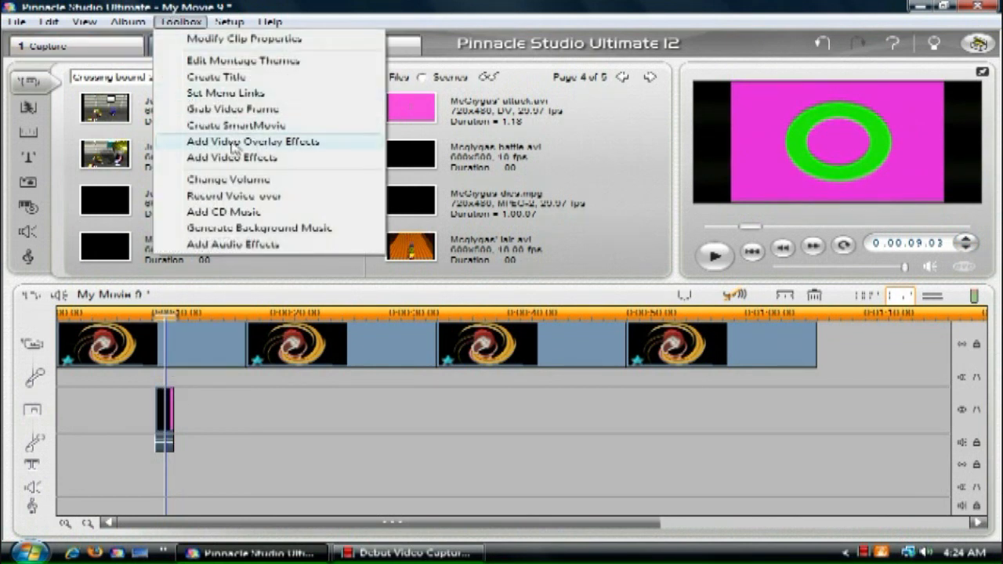
click(241, 148)
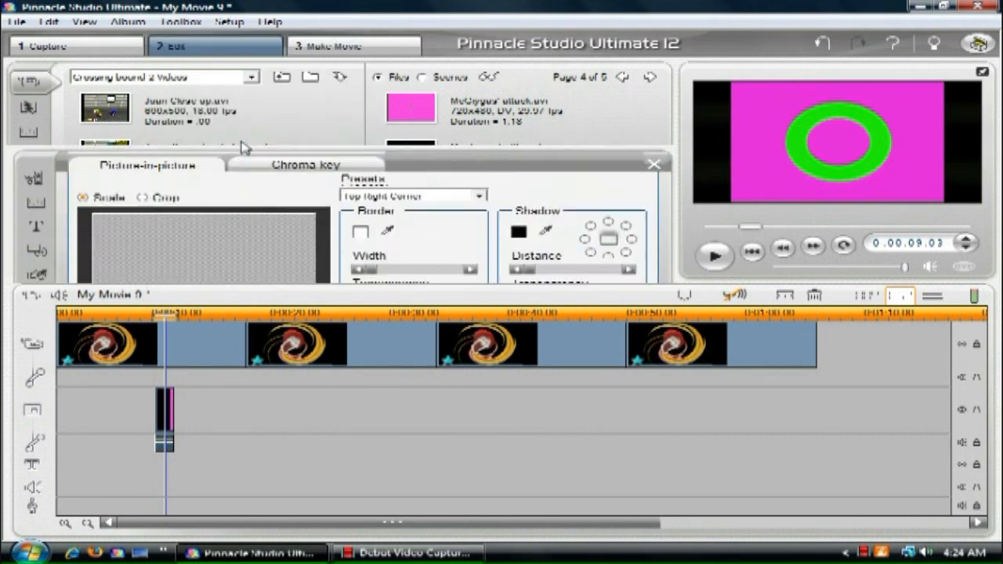
click(307, 72)
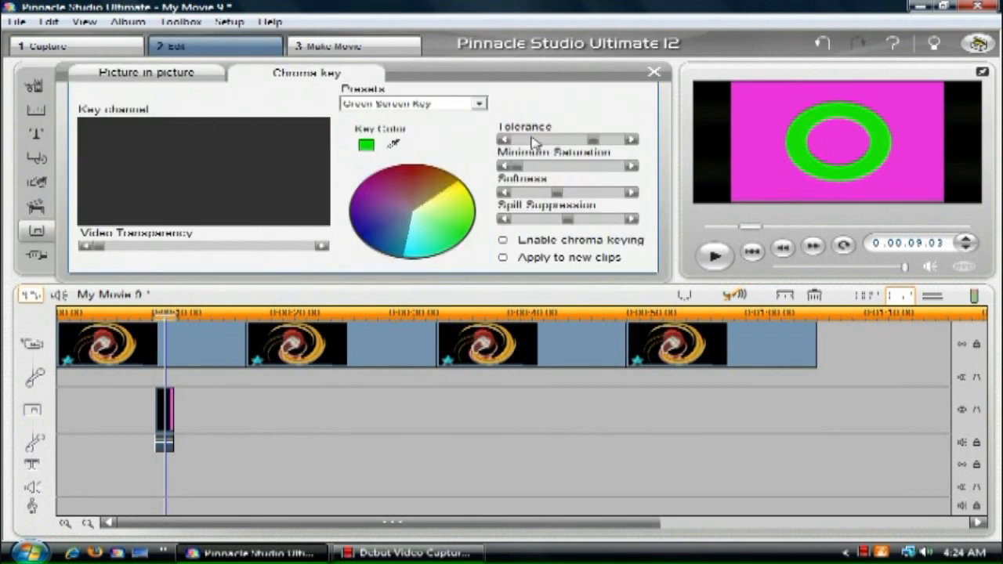
click(533, 141)
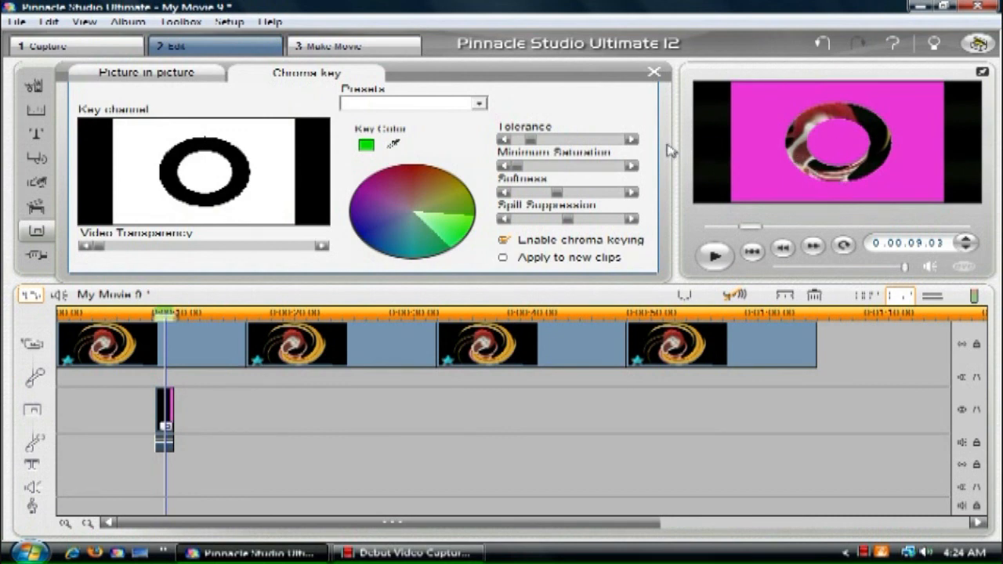
Step: Preview the keyed overlay clip full screen, move to its end at 0:00:09.26 and close the overlay effect settings
drag(162, 314, 145, 313)
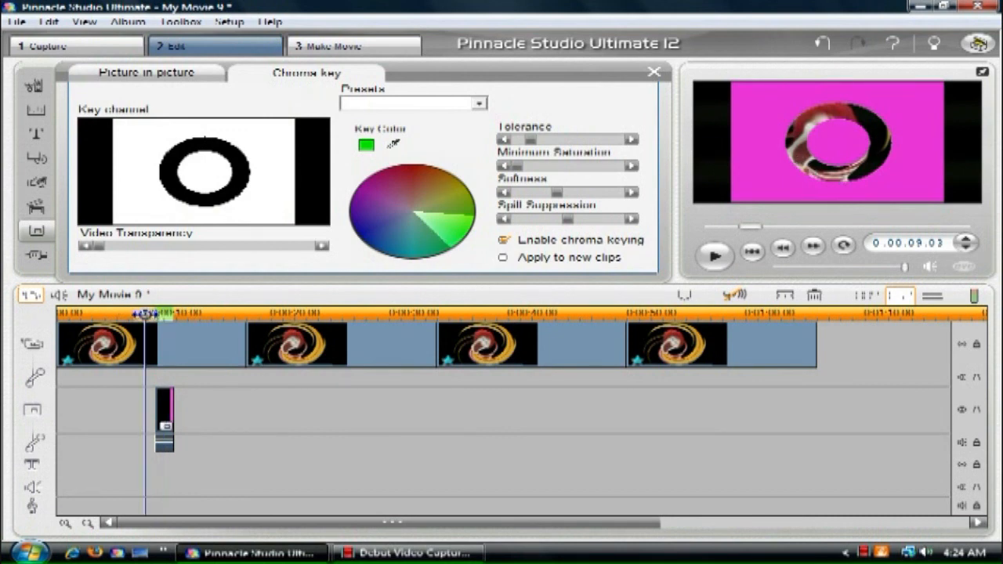
click(981, 74)
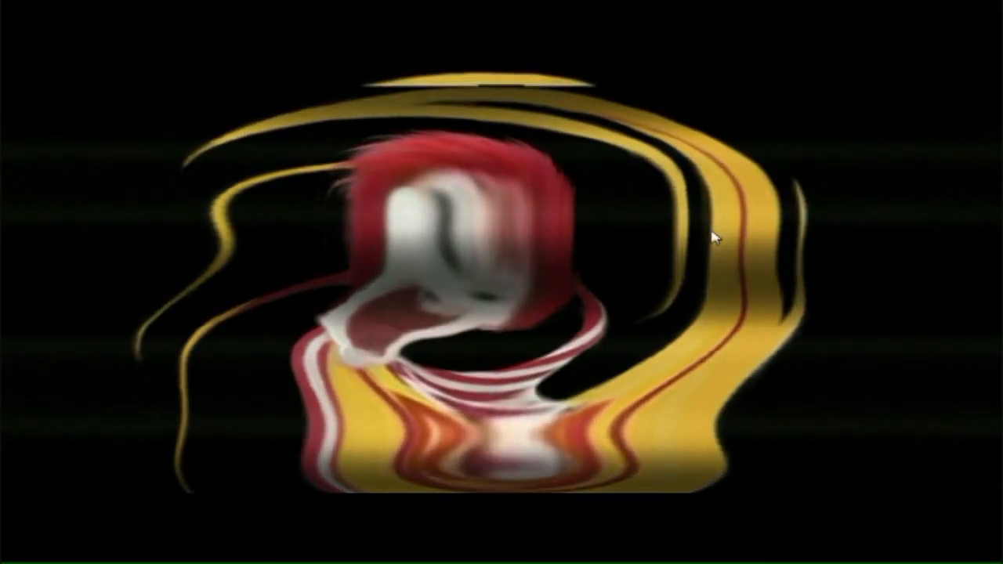
key(Escape)
click(715, 254)
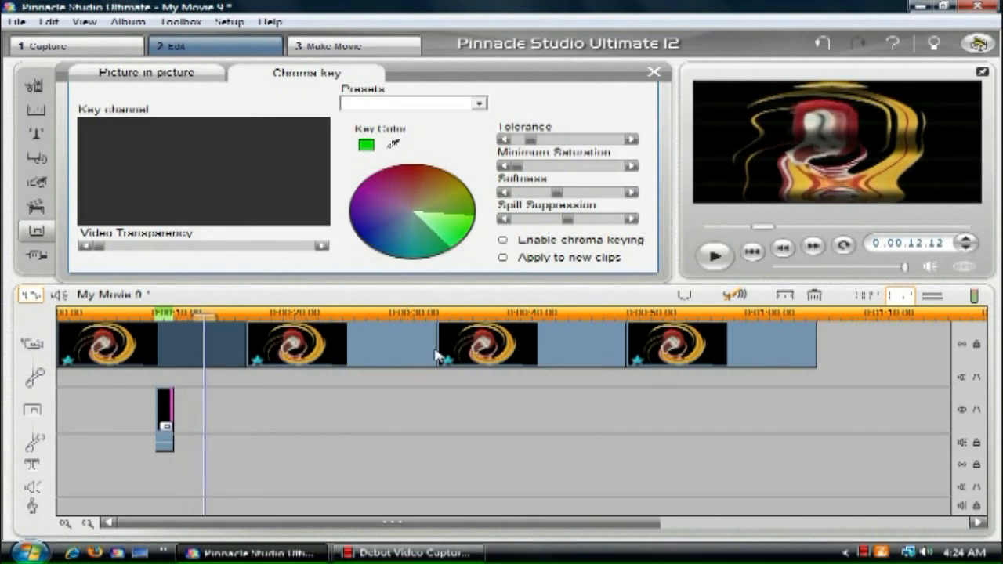
click(174, 316)
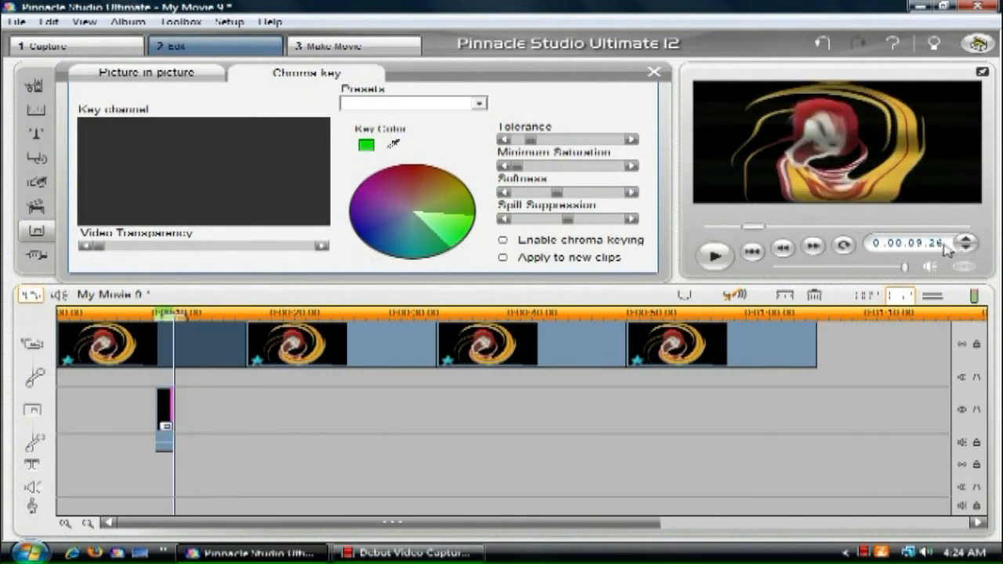
click(968, 245)
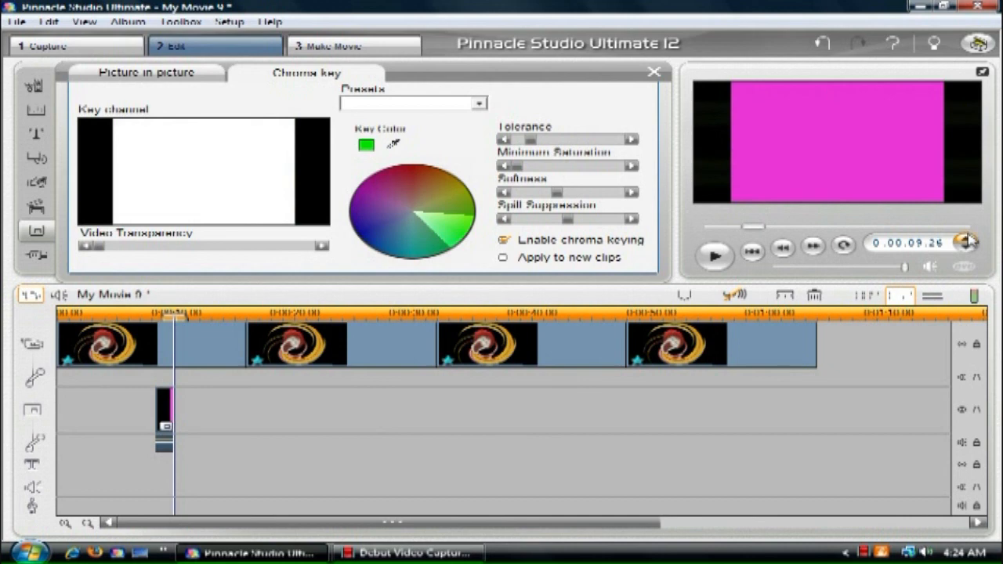
click(654, 71)
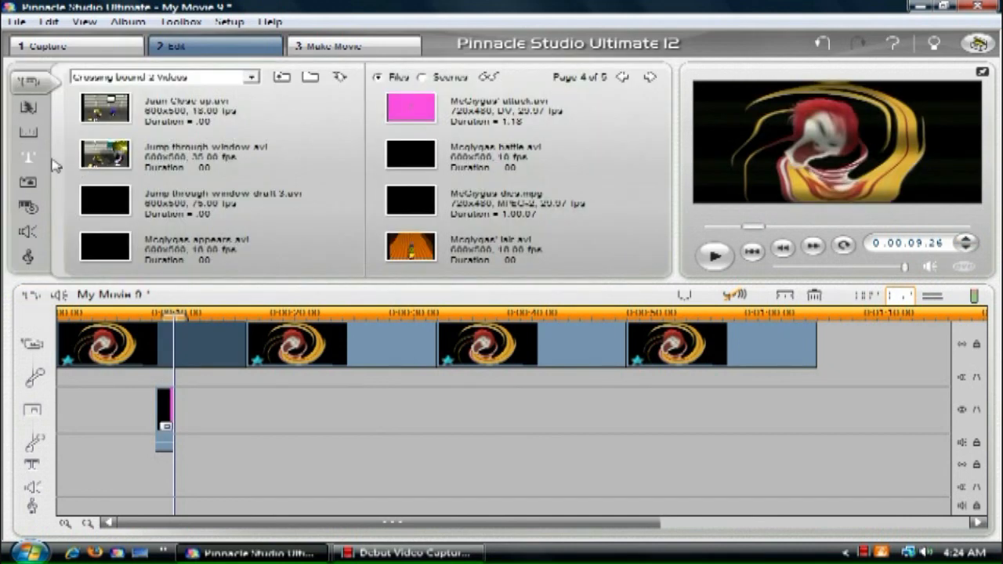
Step: Find the Earthbound Text Box image among the album's still images and place it on the title track at about 0:00:09.21
click(29, 181)
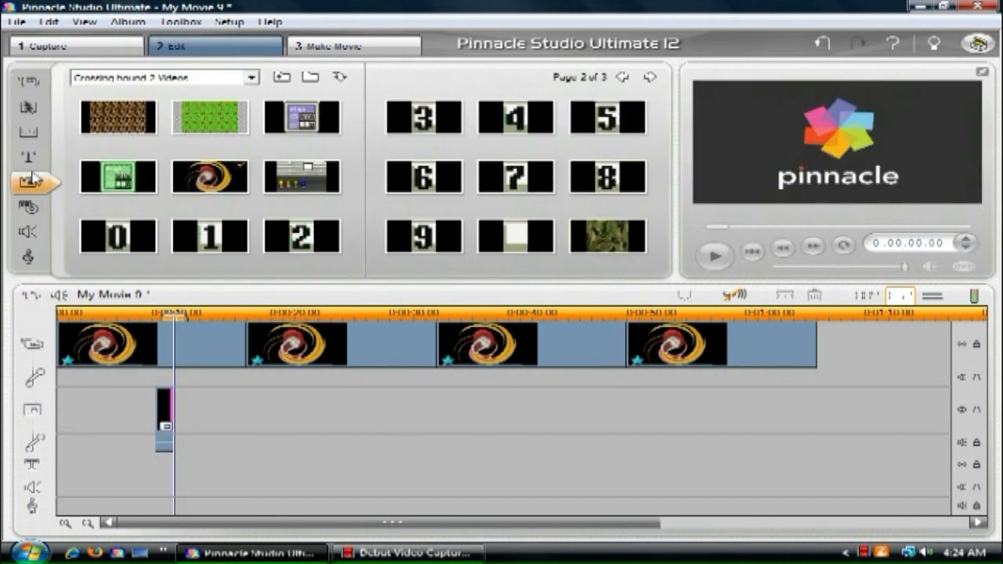
click(651, 80)
click(624, 78)
click(625, 78)
drag(136, 227, 177, 474)
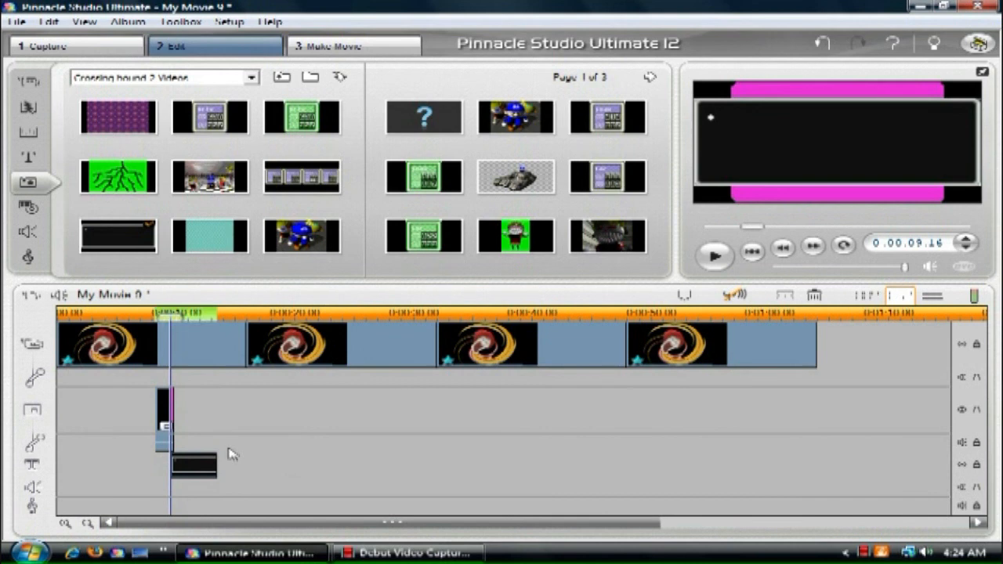
mouse_move(199, 463)
mouse_down()
mouse_move(228, 463)
mouse_move(201, 463)
mouse_up()
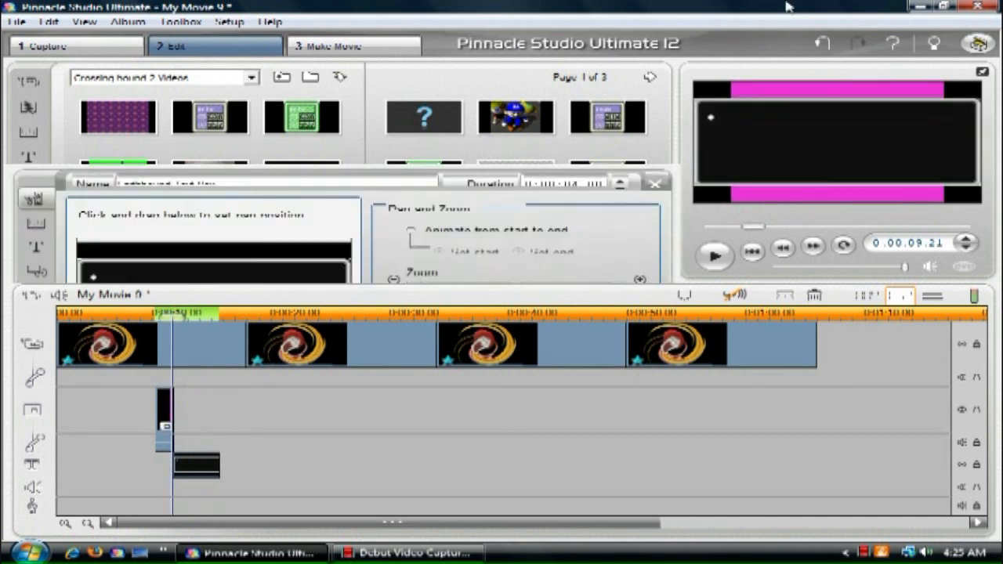
click(655, 73)
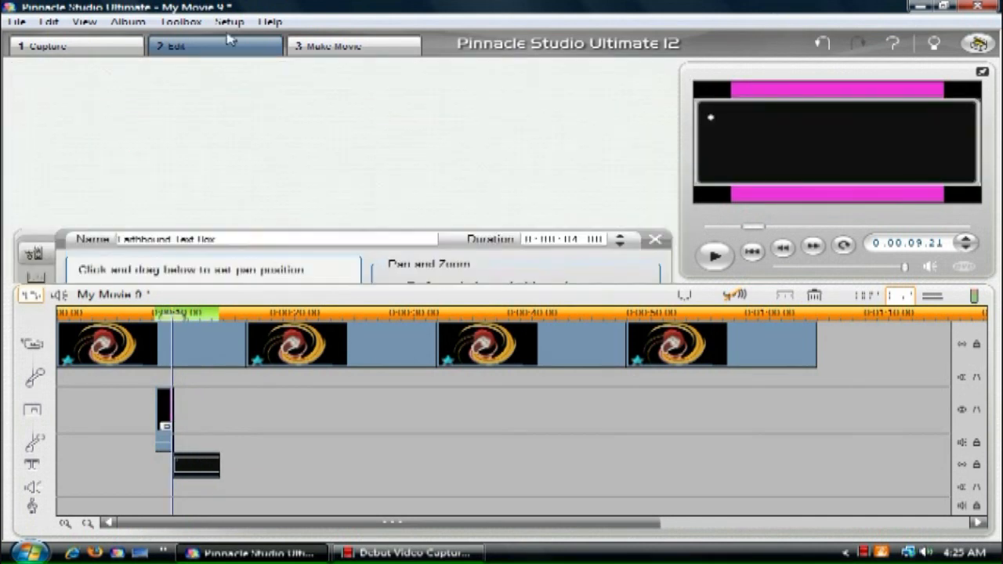
Step: Add the Tint video effect from the RTFX Volume 1 category to the text box image clip
click(182, 22)
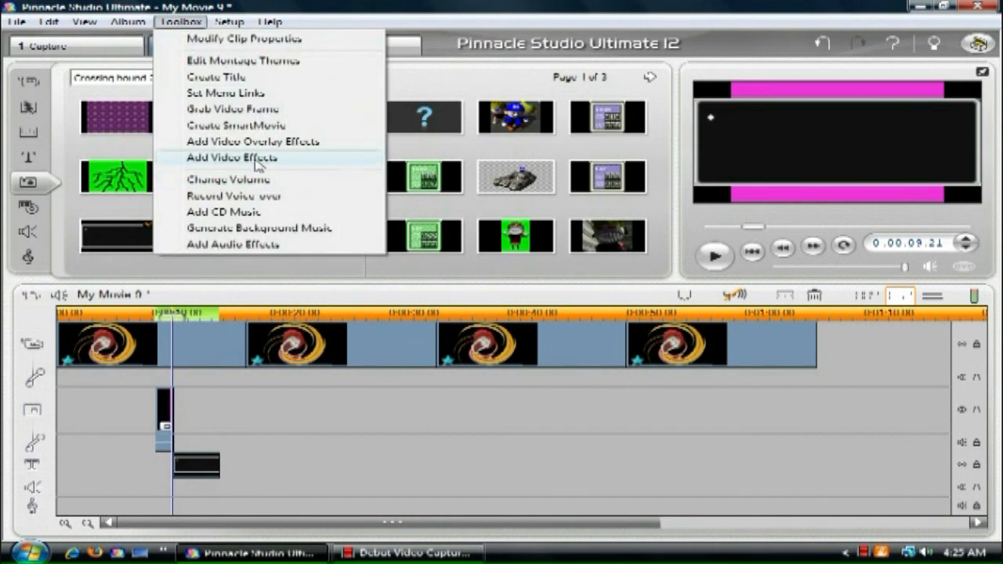
click(224, 157)
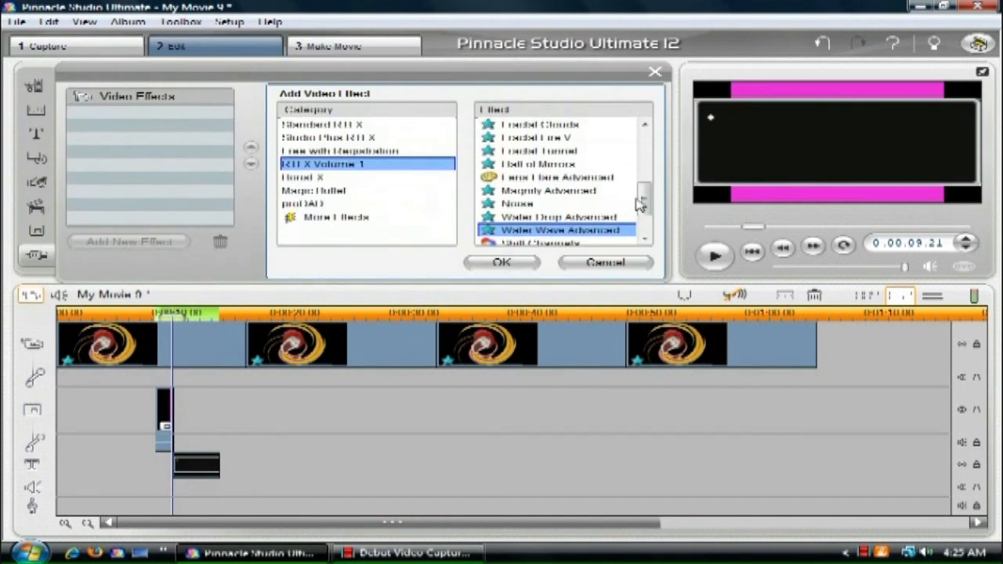
scroll(642, 204, down, 1)
click(513, 220)
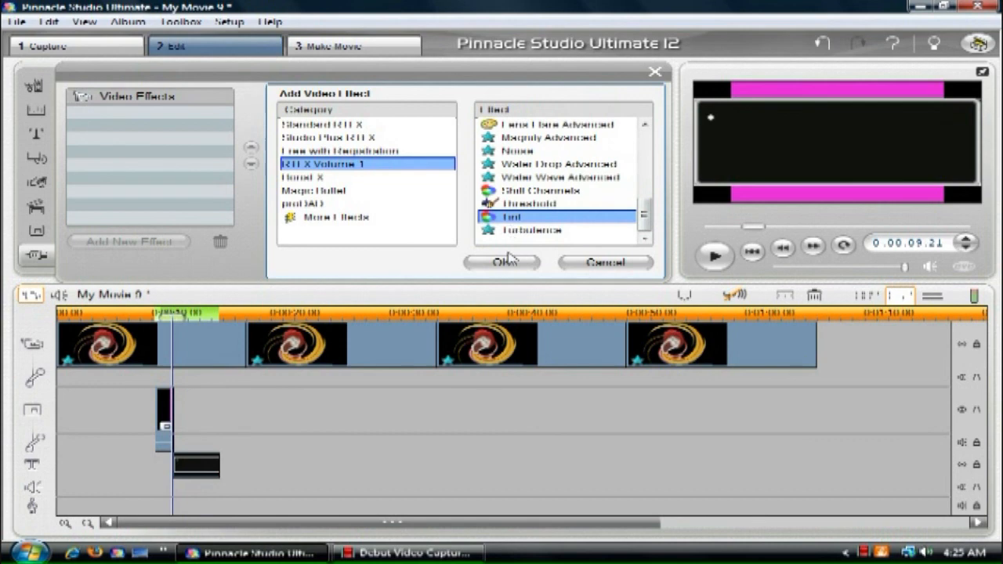
click(506, 262)
Step: Set the Tint effect to change both black and white to bright yellow with an amount of 100, and close the effect settings
click(406, 124)
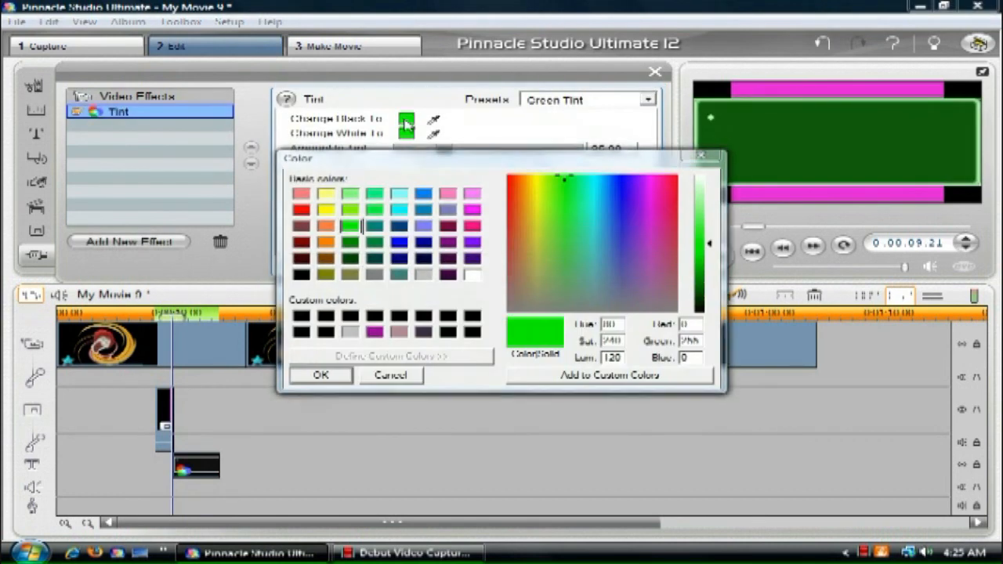
click(333, 209)
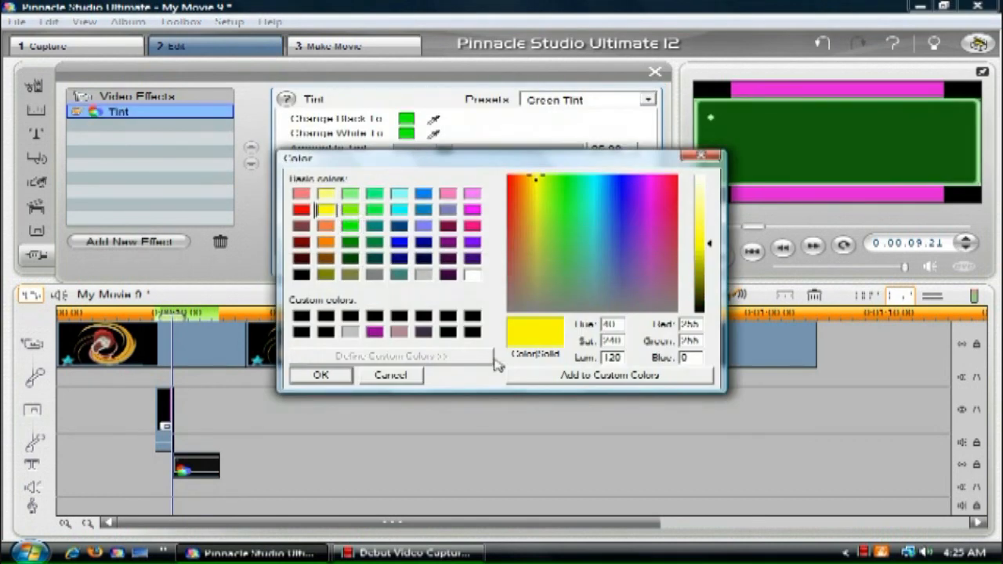
click(339, 374)
click(407, 133)
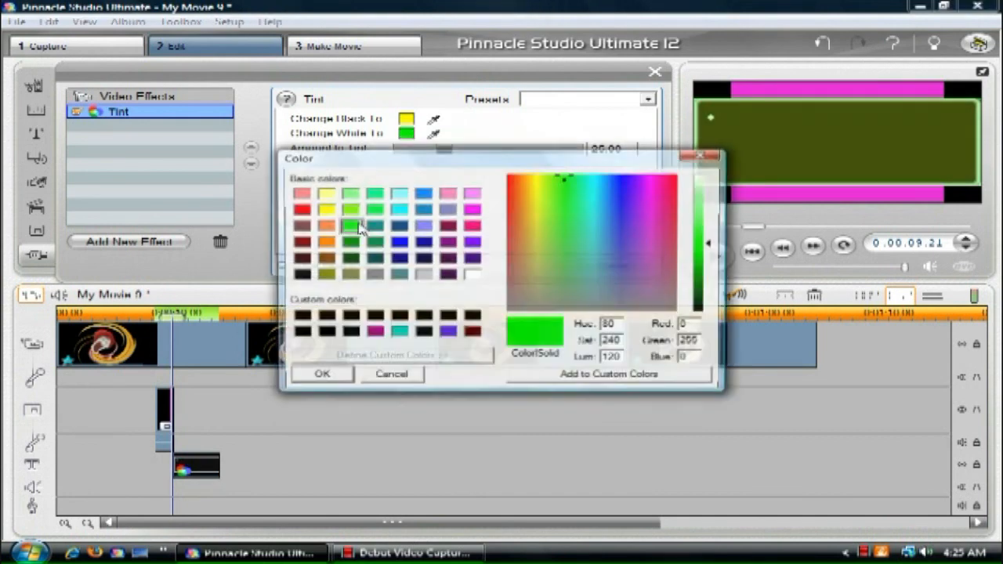
click(327, 211)
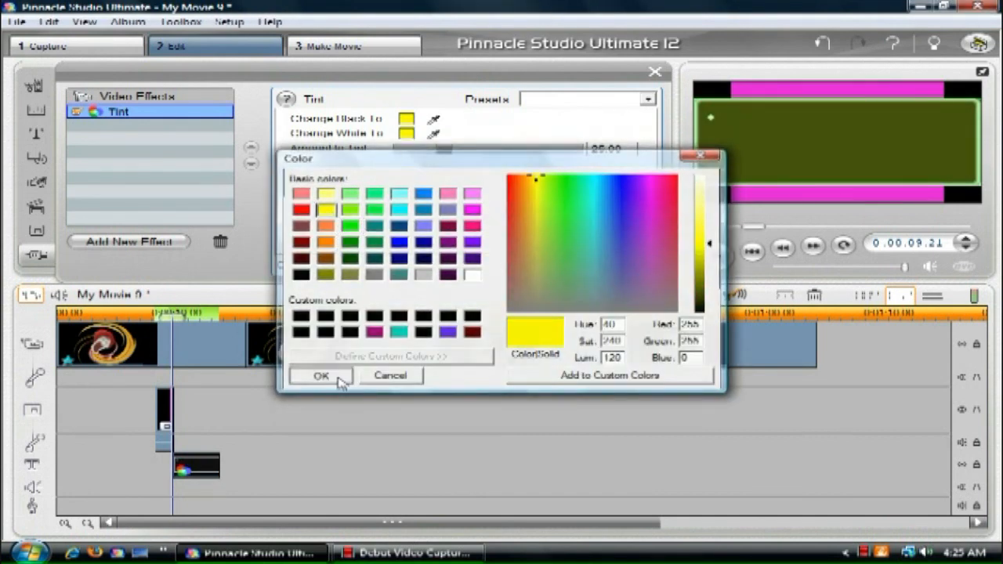
click(324, 374)
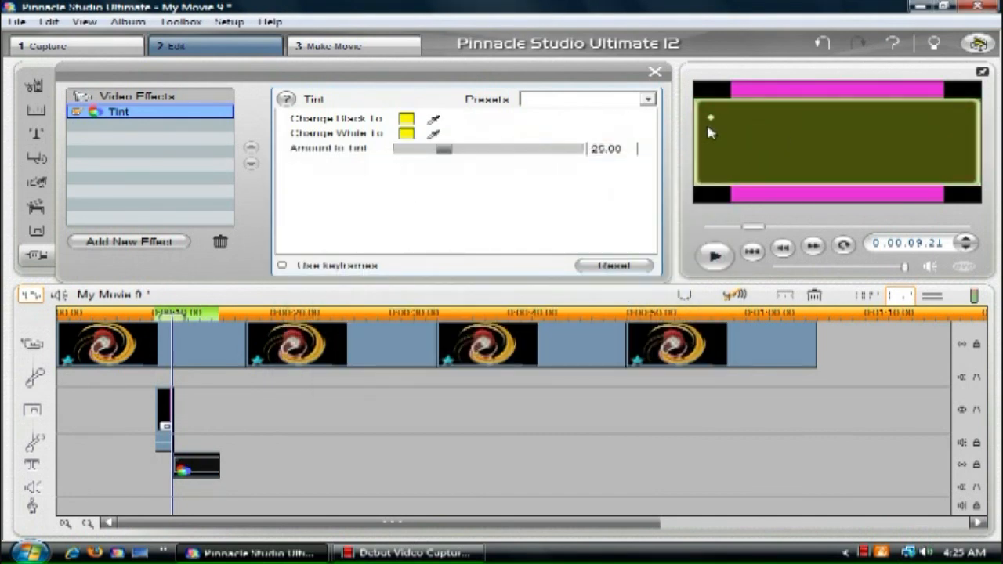
drag(445, 153, 883, 155)
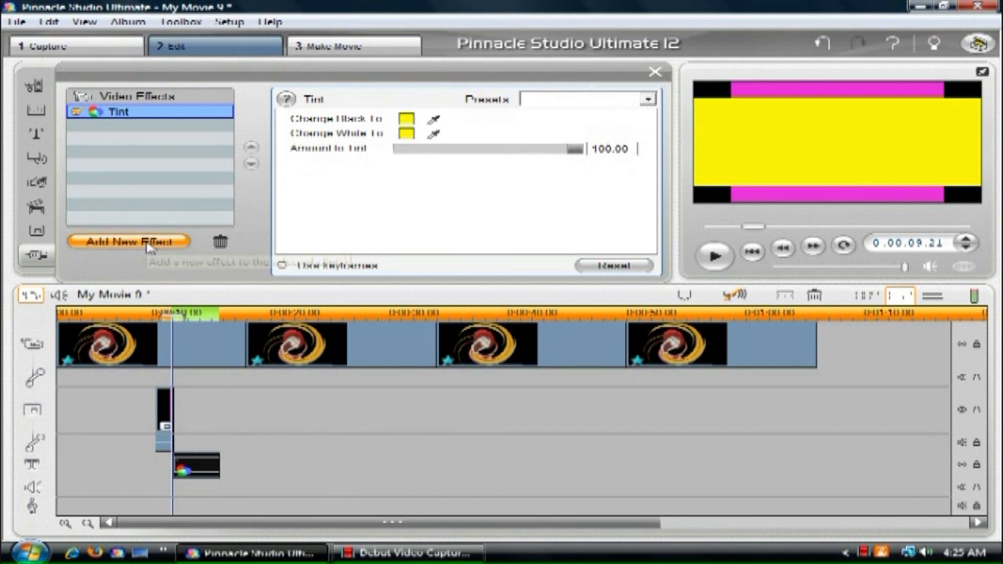
click(656, 72)
Step: Enable picture-in-picture on the yellow clip and reshape it into a thin bar spanning the frame's width
click(196, 22)
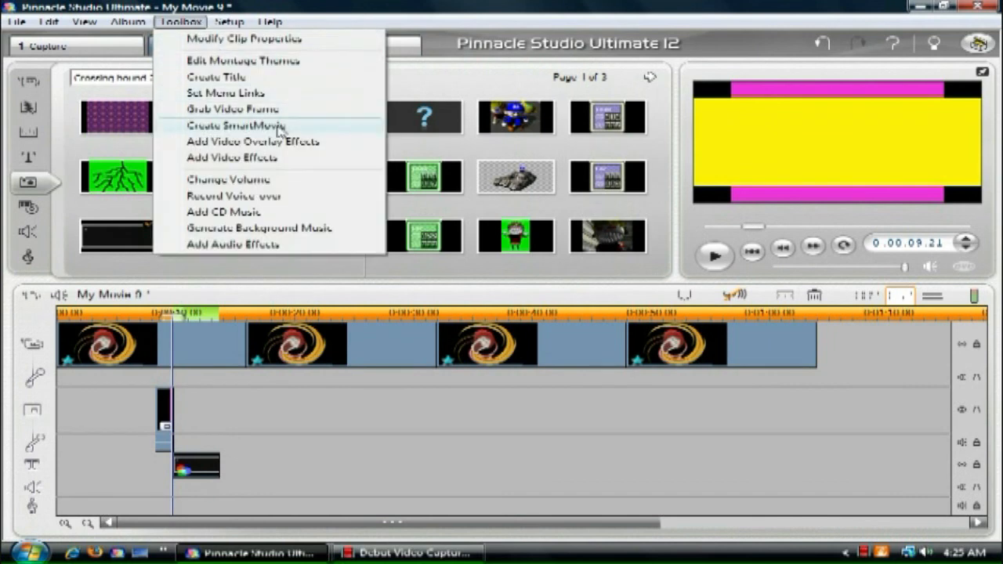
click(235, 144)
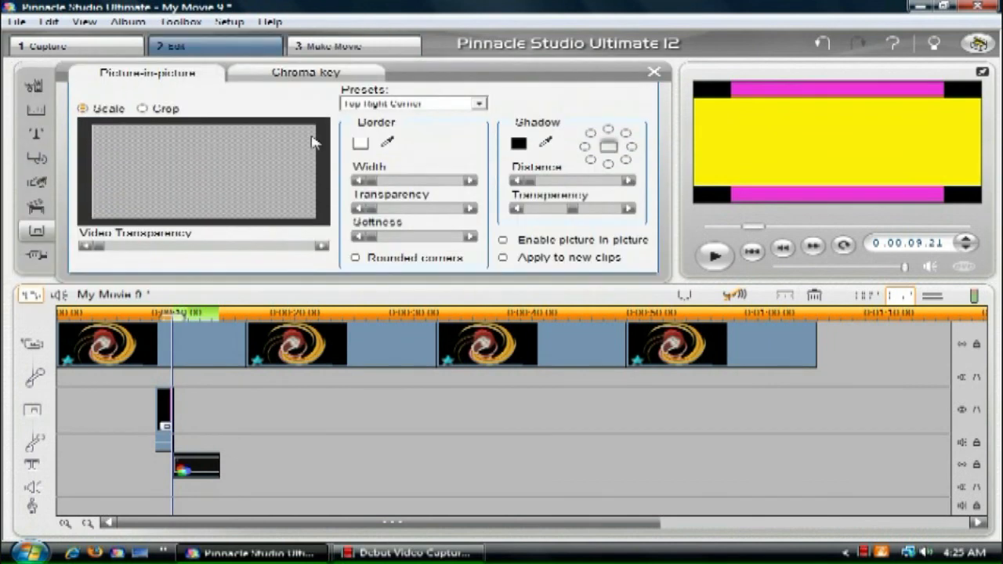
drag(247, 135, 251, 174)
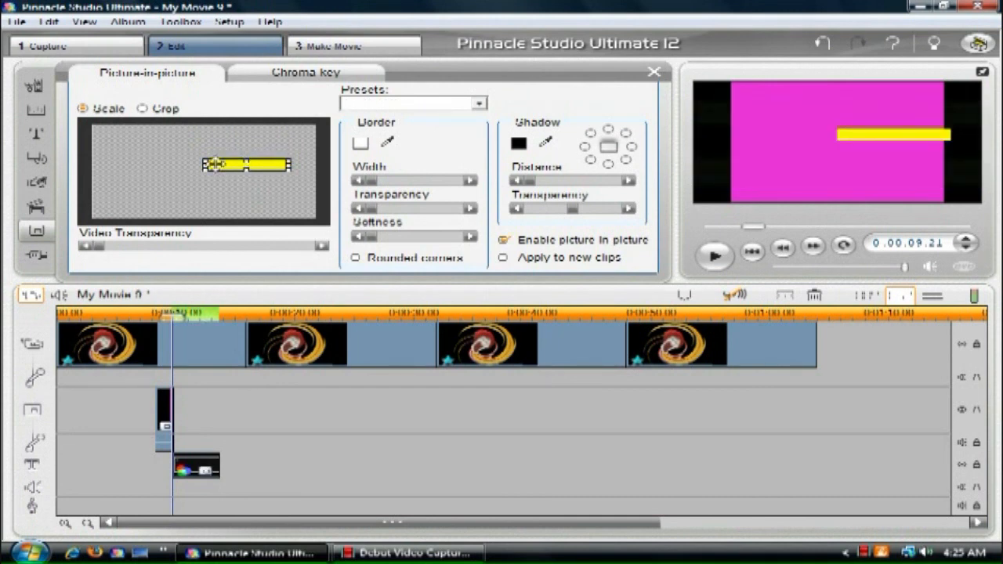
drag(197, 164, 85, 171)
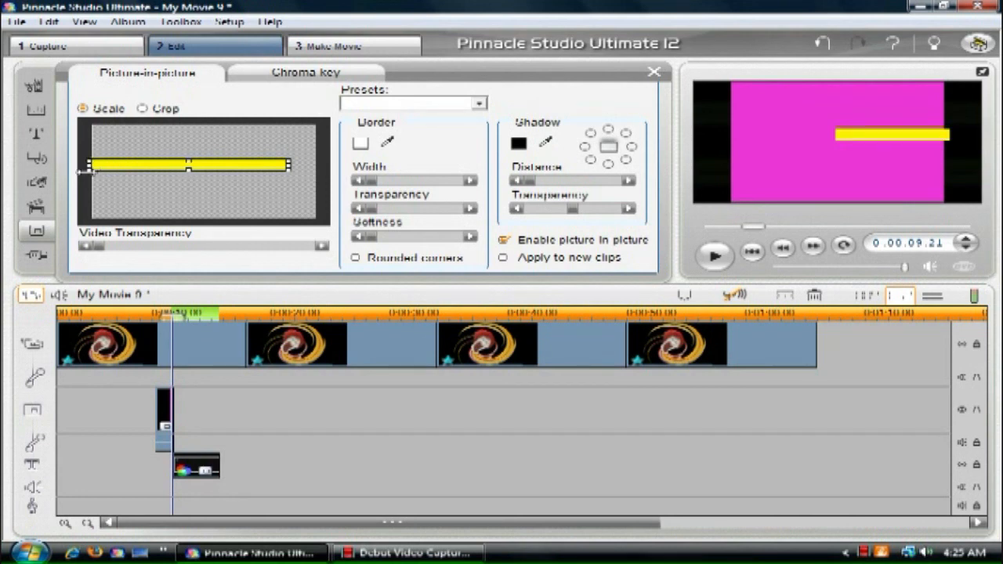
drag(288, 169, 318, 166)
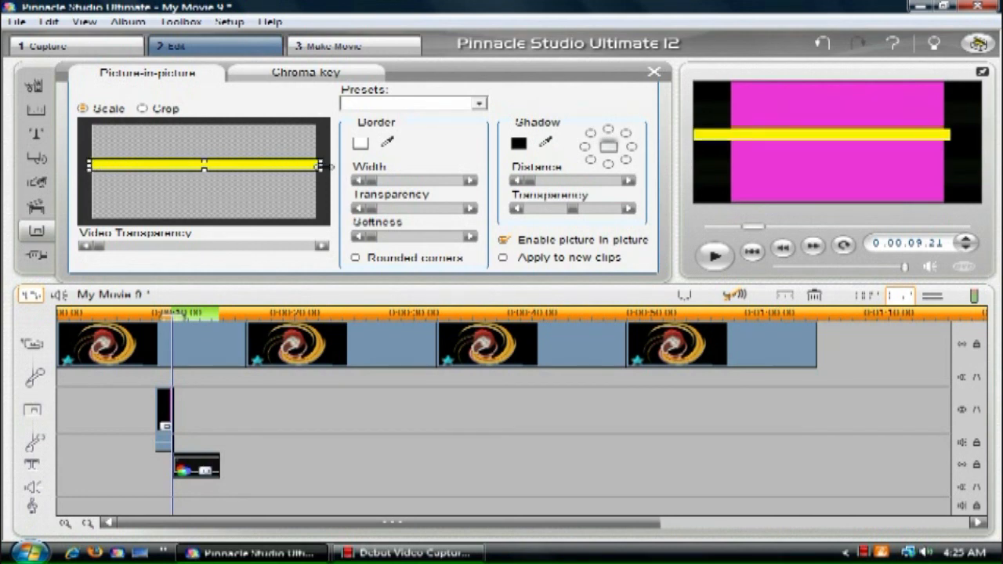
Step: Apply the Centered picture-in-picture preset, stretch the yellow clip past both frame edges and flatten it into a thin bar below the middle
click(482, 102)
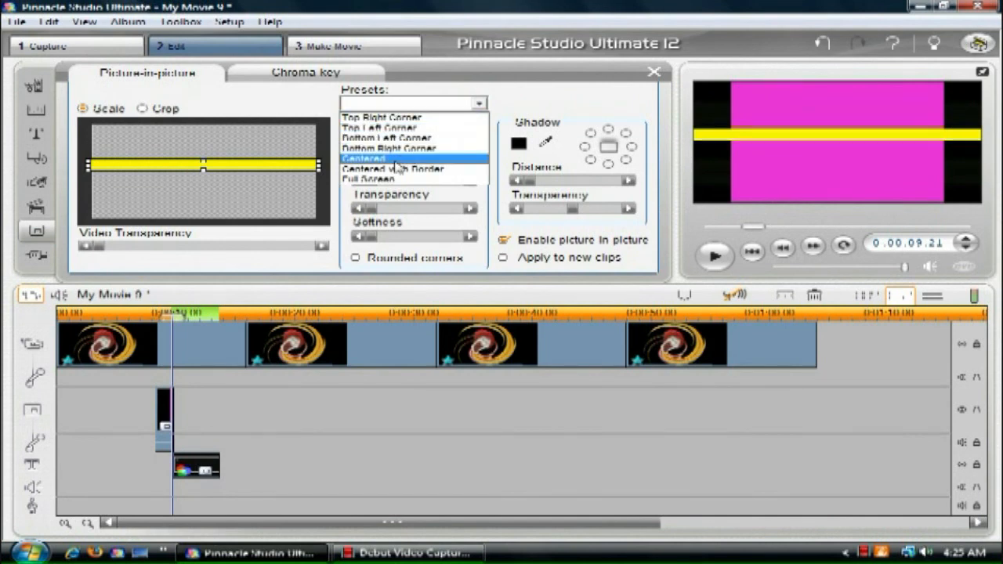
click(411, 168)
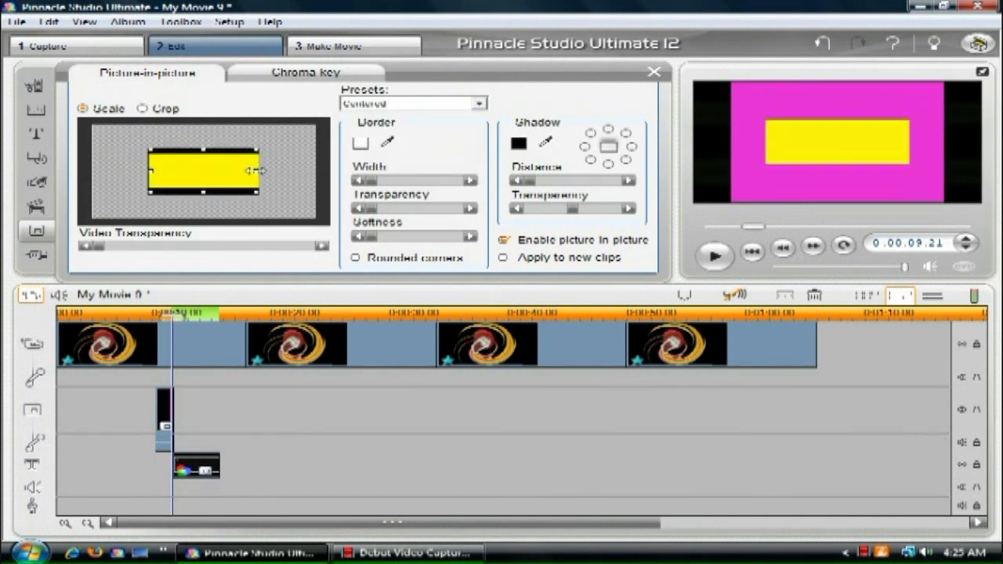
drag(259, 169, 419, 172)
drag(152, 170, 79, 169)
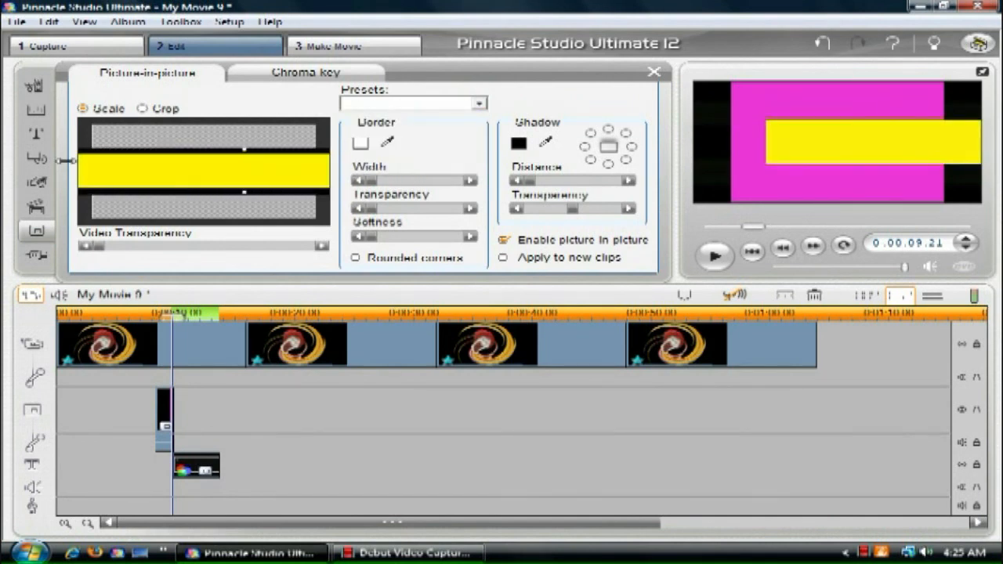
drag(232, 165, 200, 182)
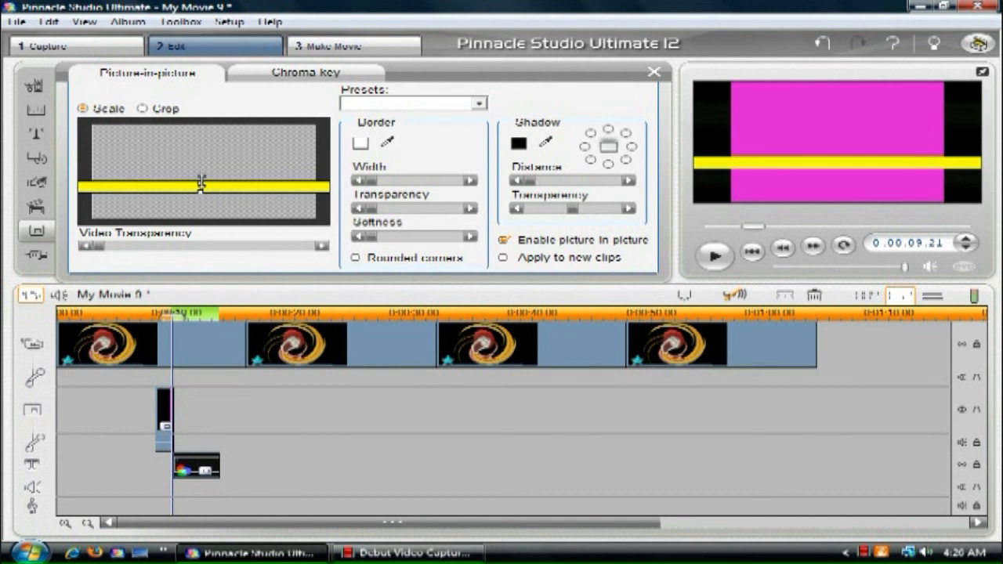
Step: Move the yellow bar up to the vertical middle of the frame and open the clip's video effect settings
drag(212, 188, 233, 172)
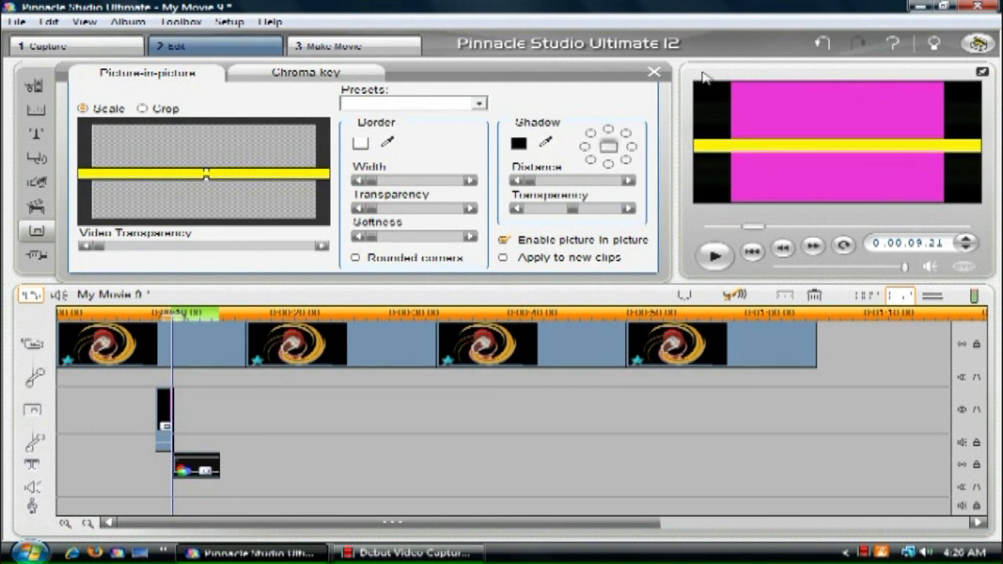
click(654, 71)
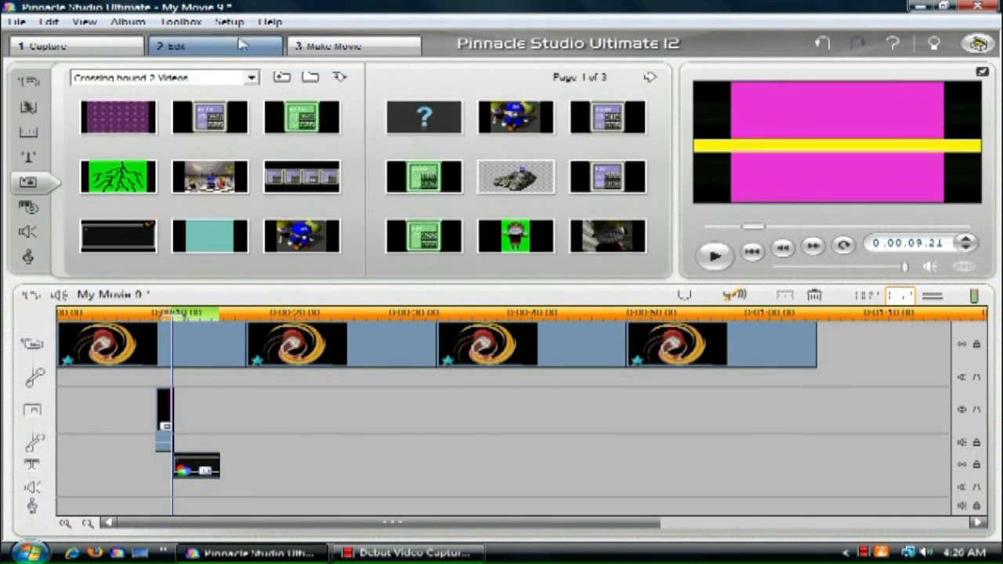
click(176, 22)
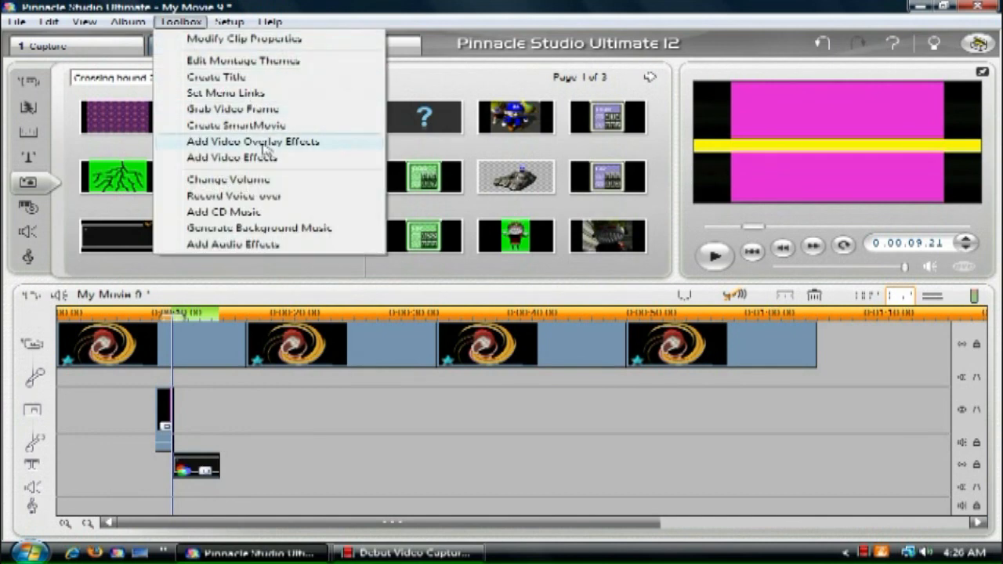
click(243, 157)
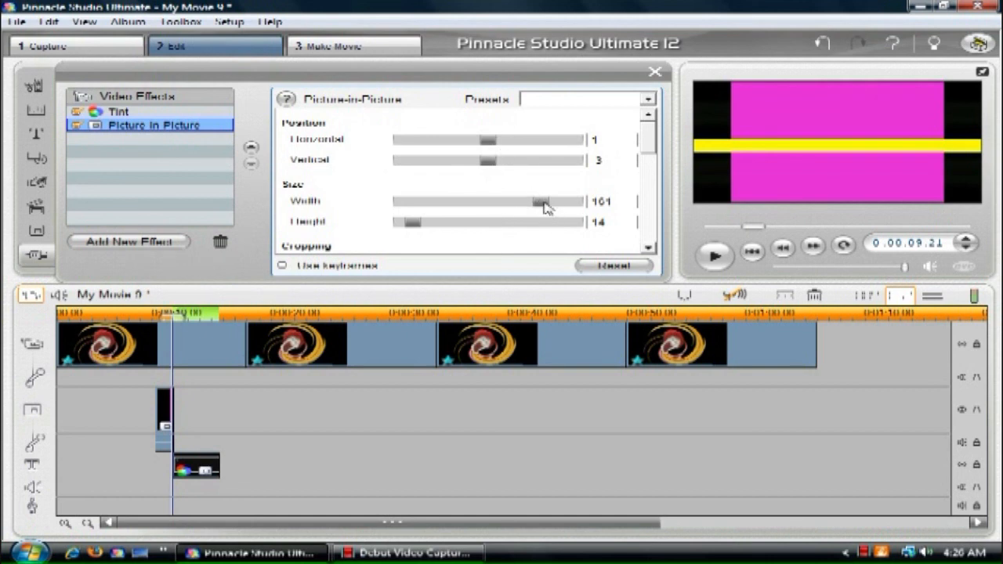
Step: Try the Picture-in-Picture size at width 200 and height 66, and reduce both values to 0
drag(543, 206, 639, 205)
drag(402, 226, 461, 229)
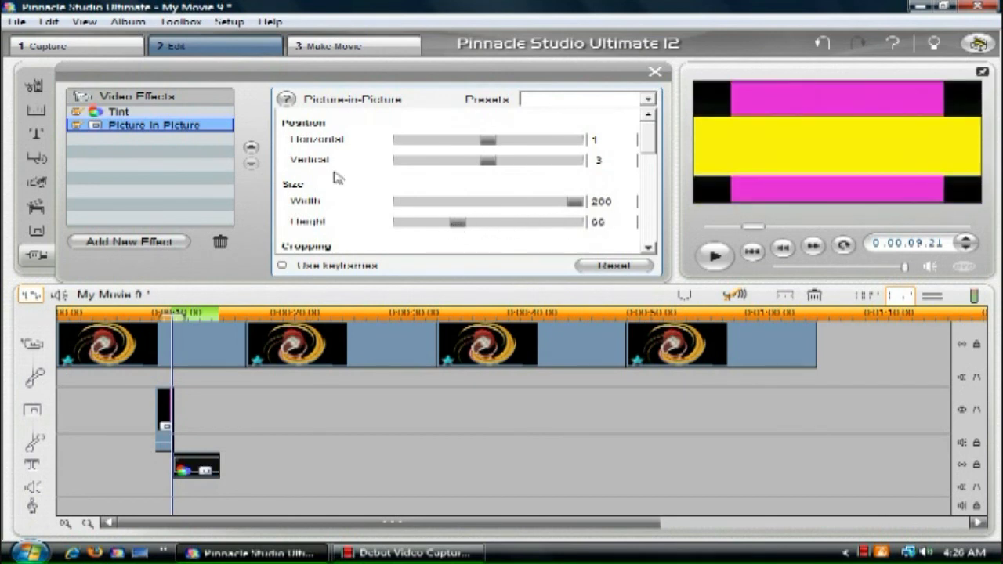
drag(460, 228, 389, 230)
drag(569, 202, 354, 207)
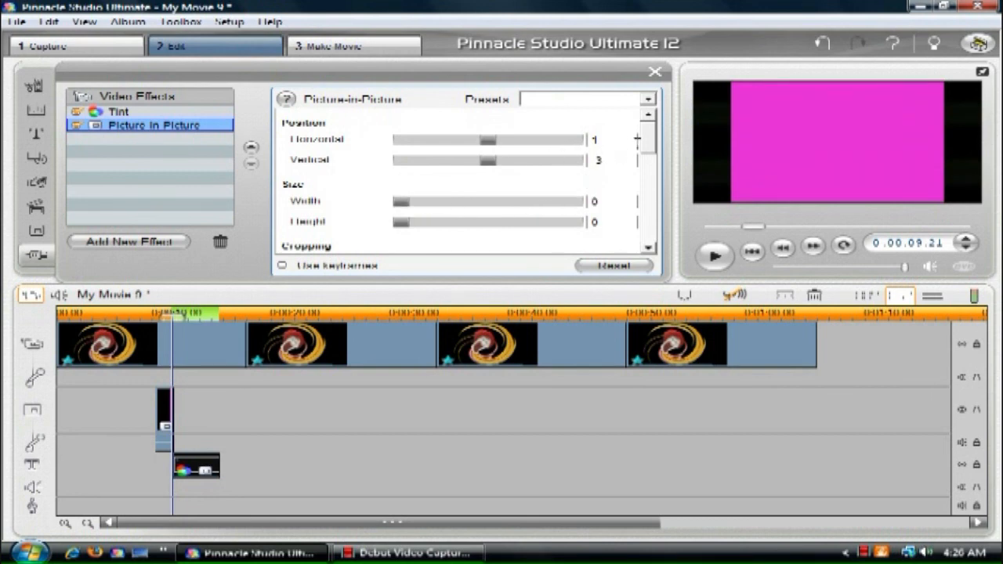
scroll(649, 155, down, 3)
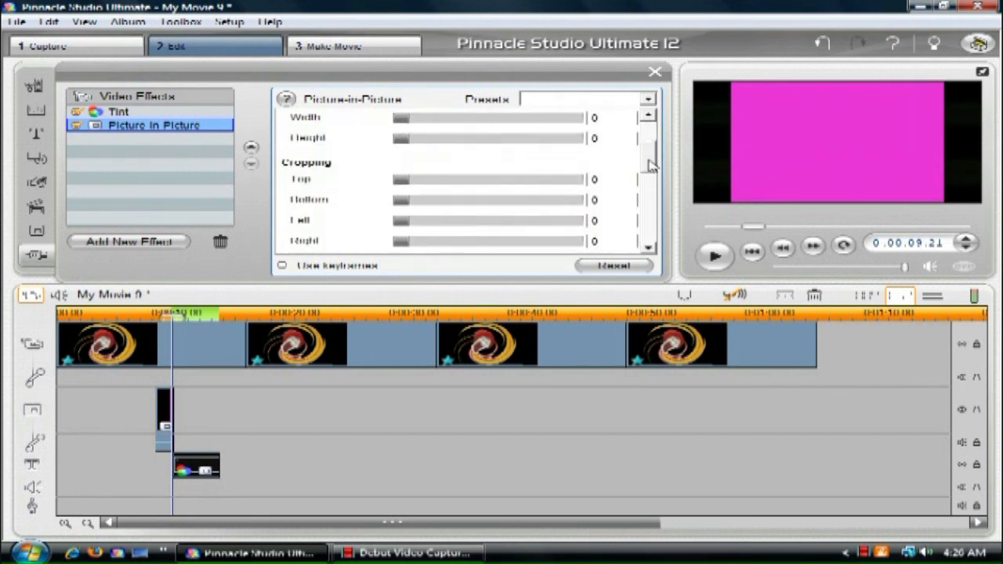
scroll(649, 156, up, 3)
Step: Centre the yellow clip with horizontal and vertical position 0, and set its width and height to 0
mouse_move(405, 201)
mouse_down()
mouse_move(444, 201)
mouse_move(405, 221)
mouse_up()
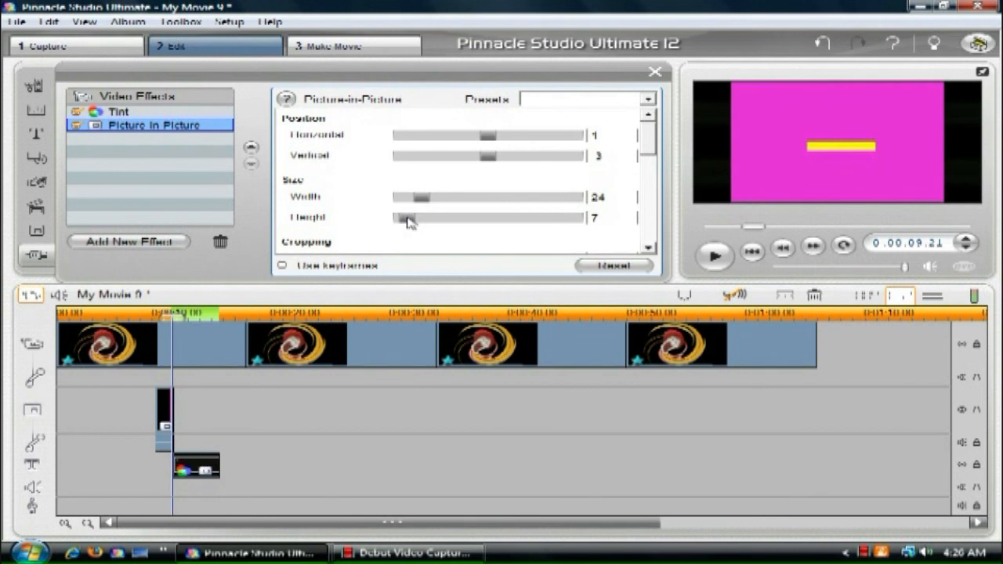
drag(488, 138, 490, 160)
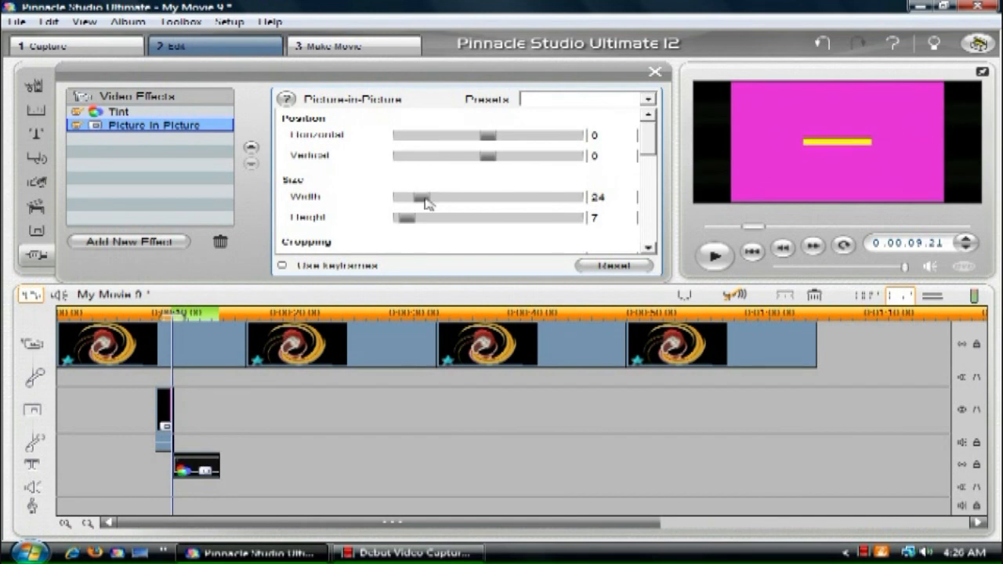
drag(419, 197, 398, 220)
drag(655, 138, 657, 189)
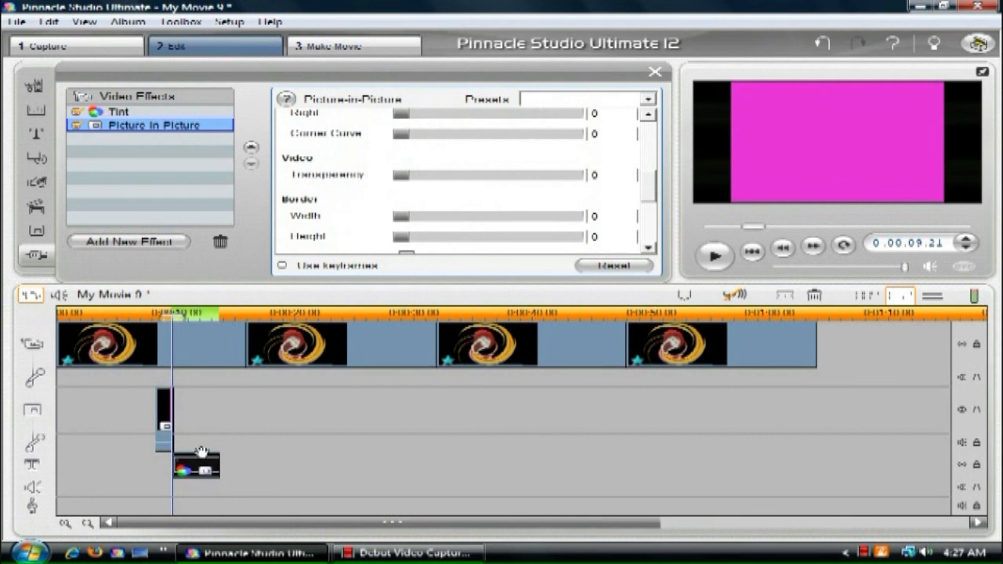
Step: Shorten the yellow clip on the timeline so that it ends at about 0:00:12.00
click(65, 523)
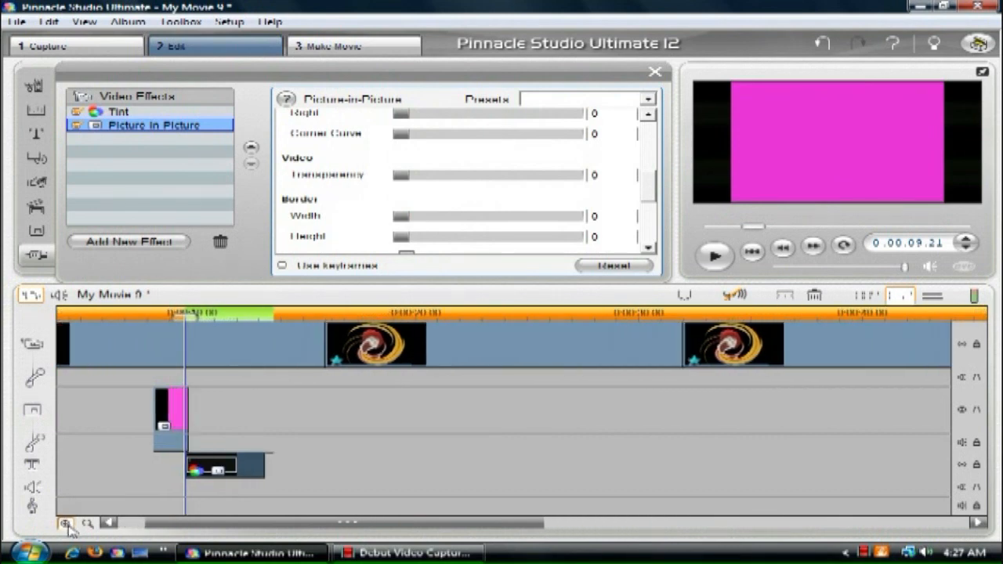
click(68, 526)
click(68, 526)
click(68, 526)
click(68, 526)
click(68, 526)
click(68, 526)
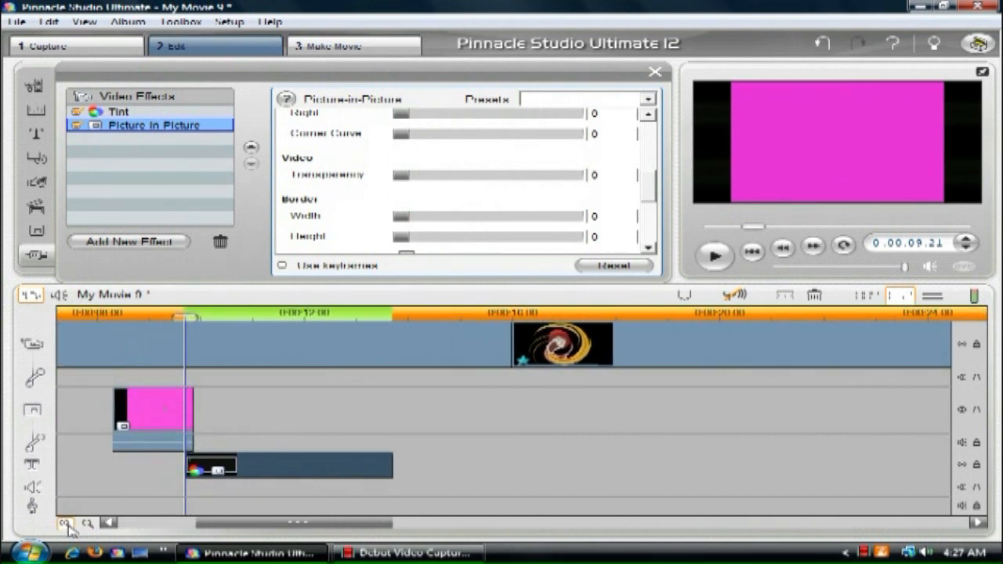
click(68, 526)
click(68, 526)
click(66, 523)
click(66, 523)
click(65, 524)
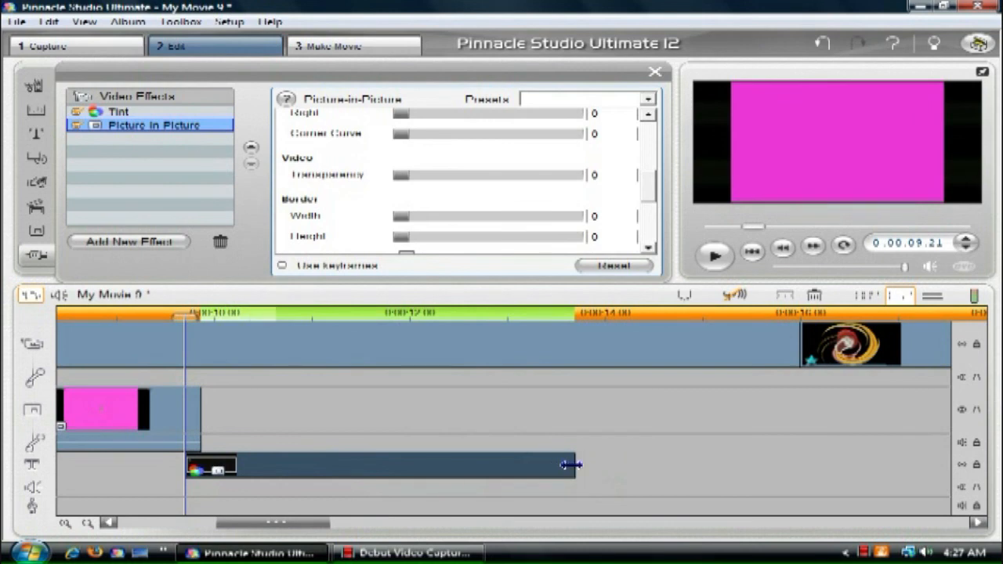
drag(473, 465, 377, 461)
drag(413, 461, 408, 461)
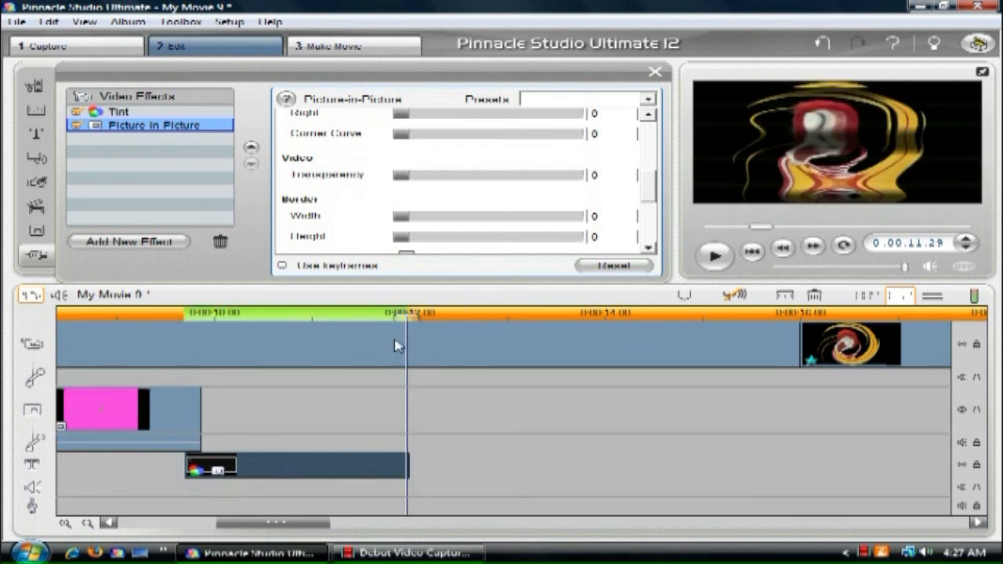
Step: Enable keyframes for the Picture-in-Picture effect and move the yellow clip to start exactly where the pink clip ends
drag(650, 182, 692, 105)
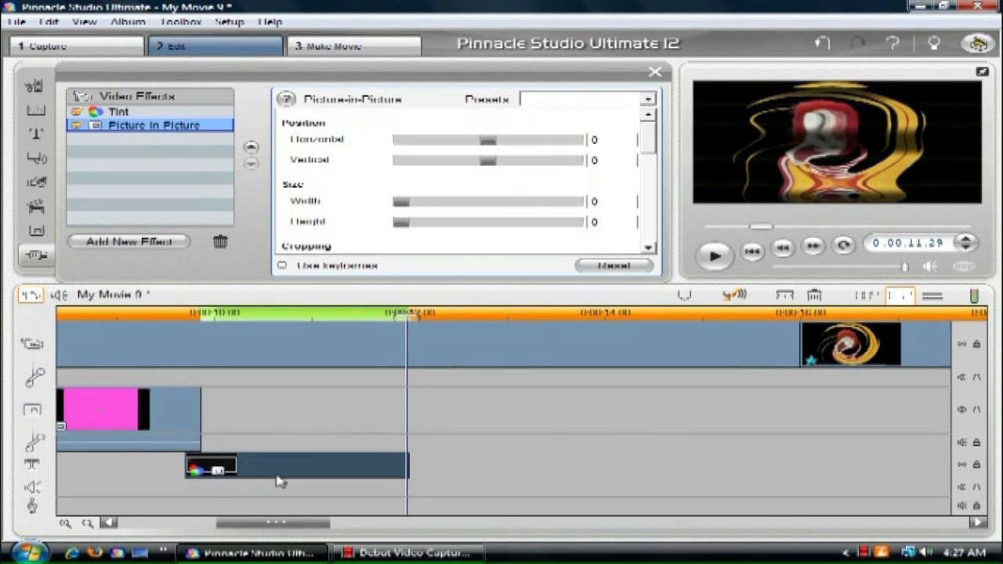
click(284, 265)
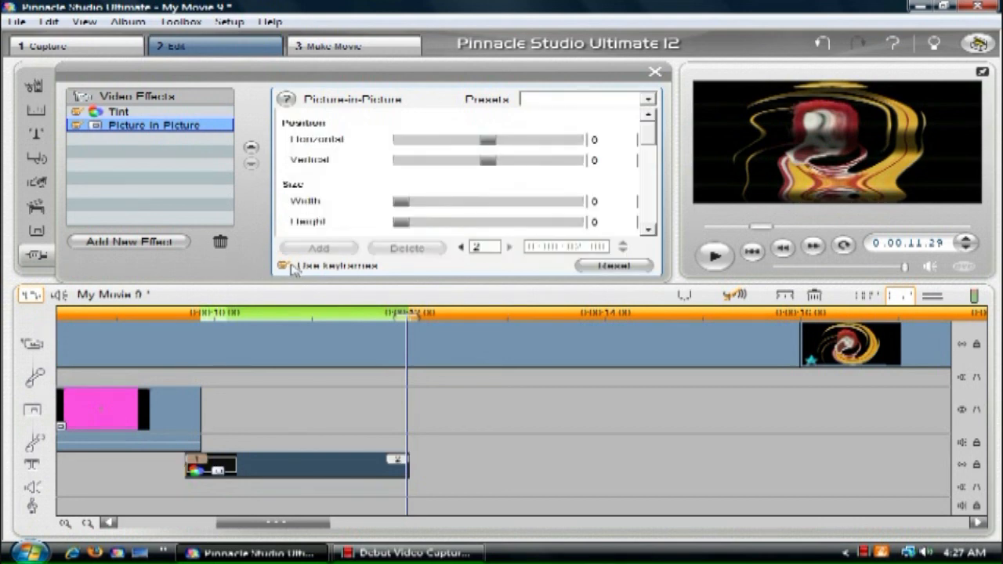
click(462, 247)
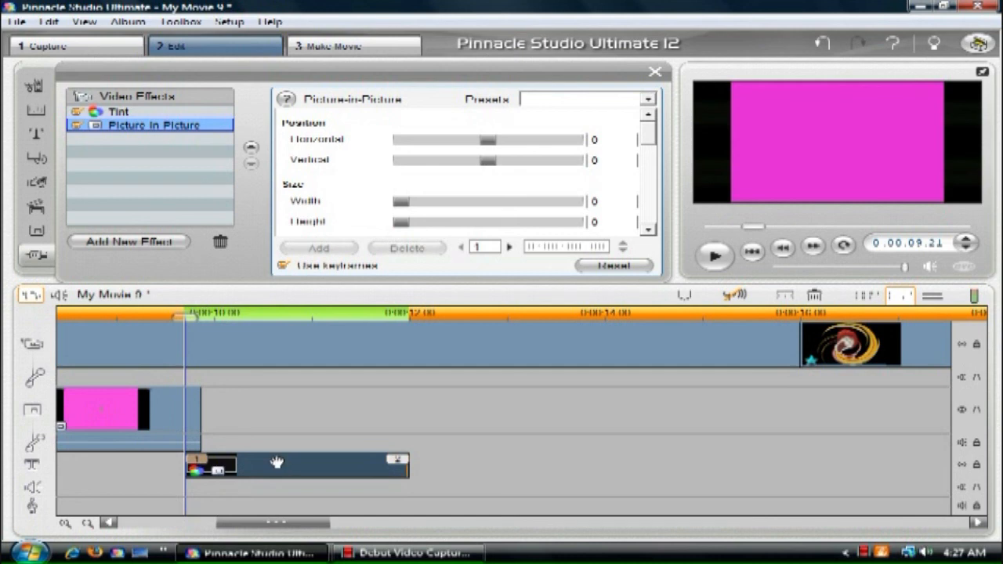
drag(279, 475, 292, 473)
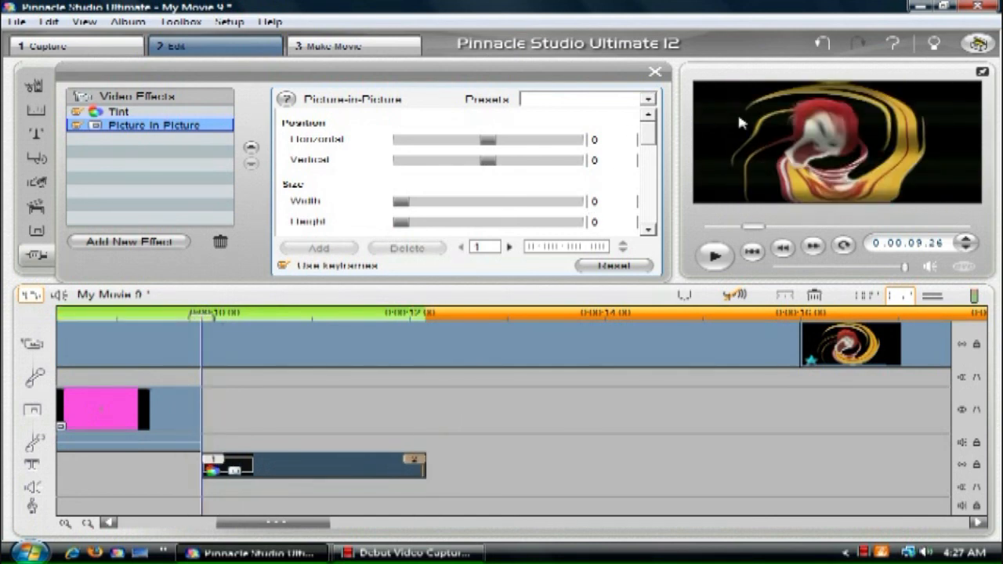
Step: Create a middle keyframe at 0:00:11.00 that stretches the yellow clip to width 200 and height 4
click(312, 315)
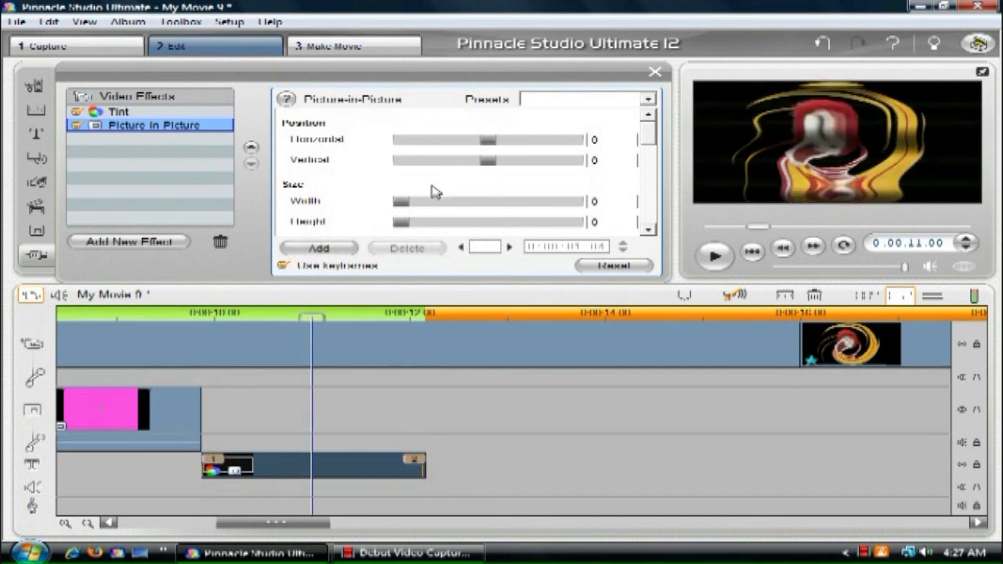
click(403, 223)
drag(404, 203, 580, 202)
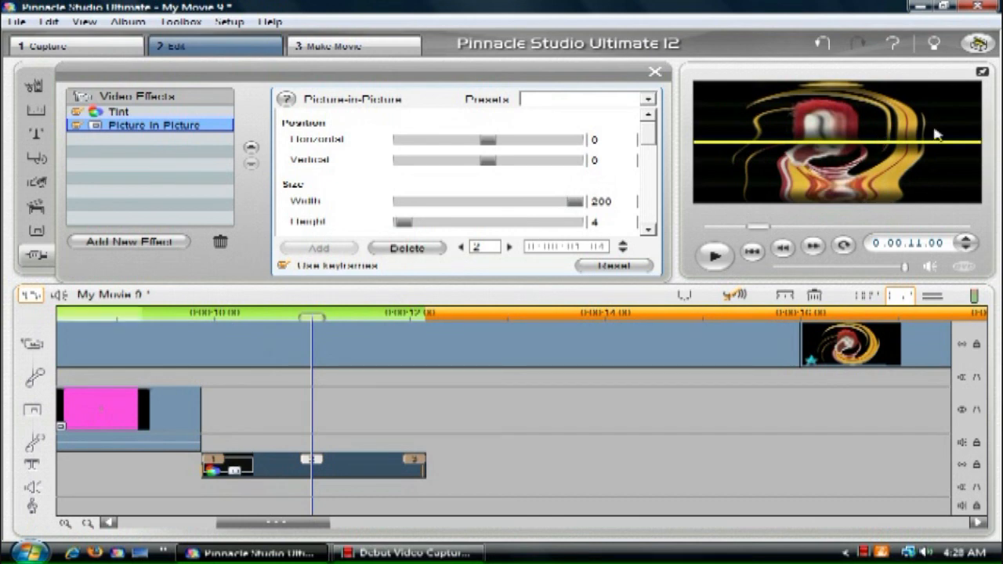
Step: Set the last keyframe's width and height to 200 so the yellow fills the whole frame
click(511, 248)
click(436, 202)
drag(687, 212, 706, 208)
drag(399, 222, 976, 219)
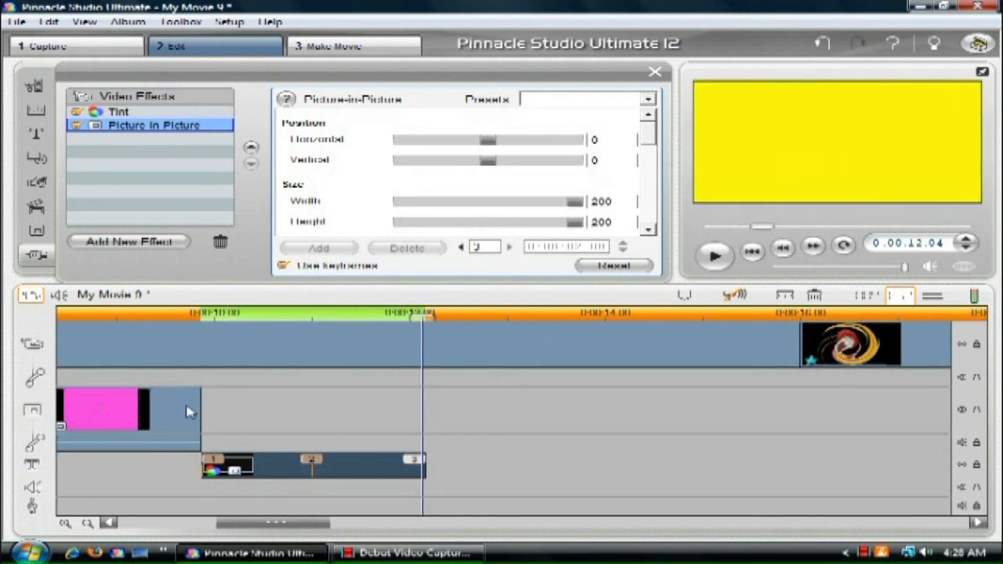
Step: Preview the keyframed yellow bar animation from shortly before the end of the pink clip
click(168, 315)
click(533, 423)
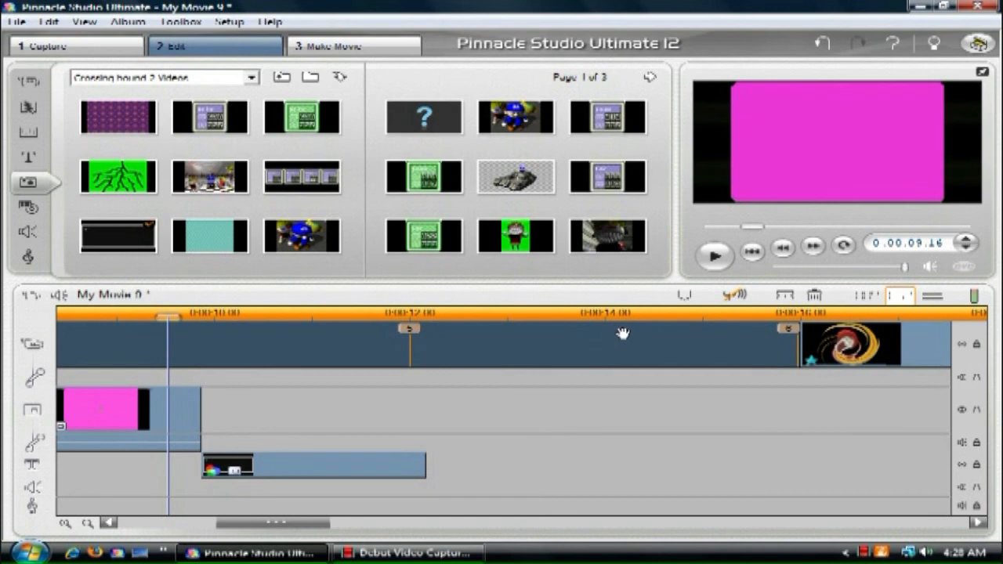
click(715, 255)
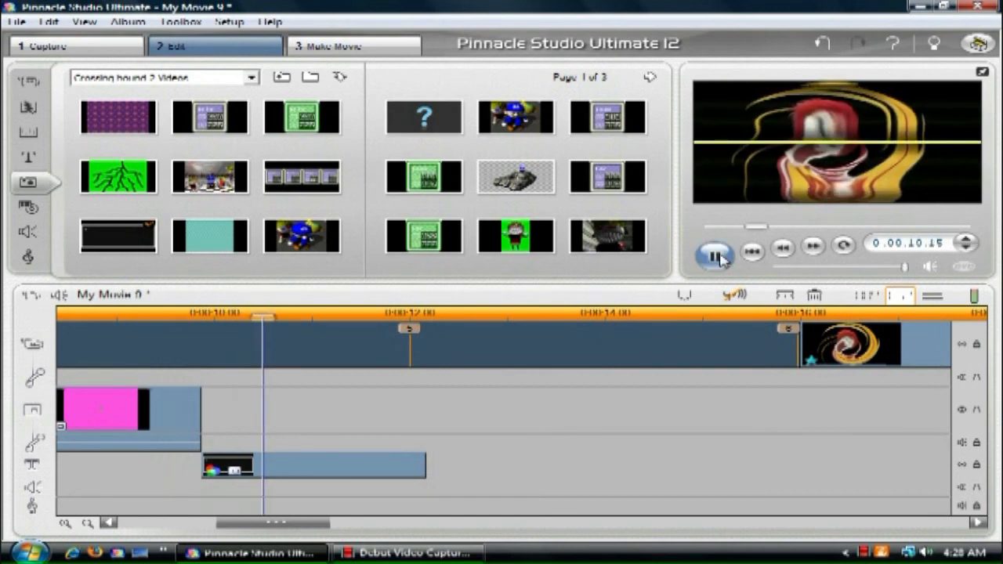
click(720, 258)
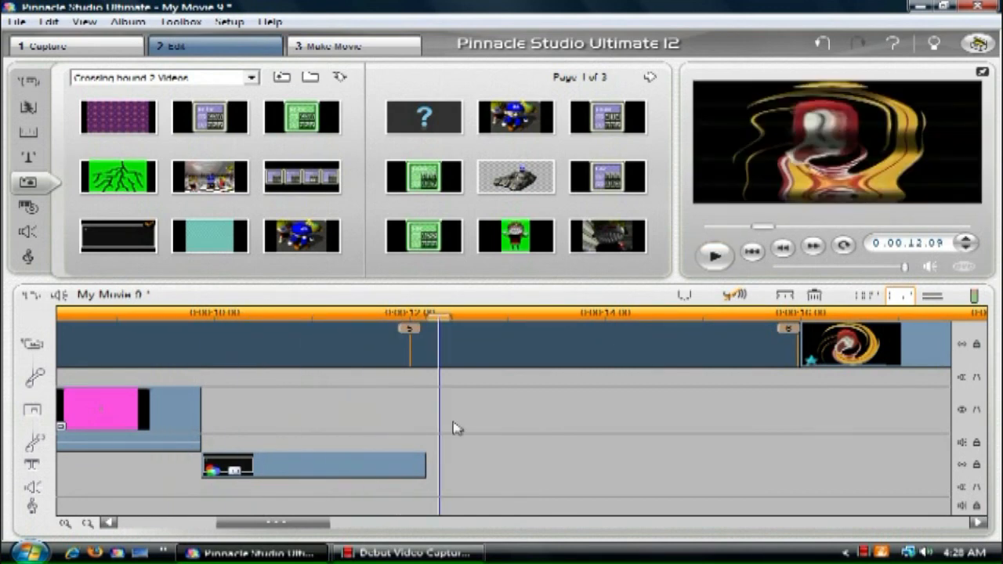
Step: Shorten the yellow clip to end at about 0:00:11.00 and preview the faster animation
click(345, 473)
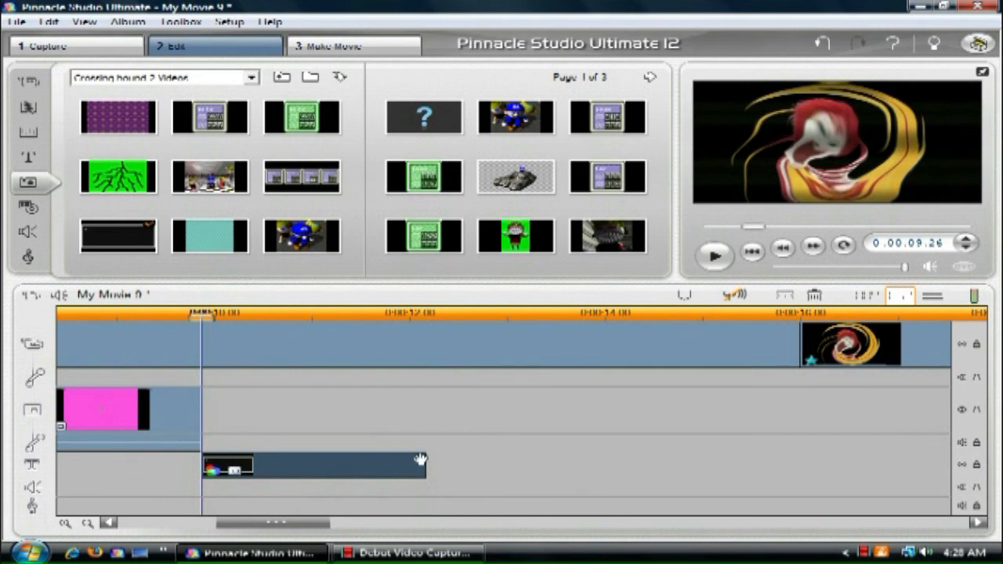
drag(424, 461, 309, 463)
click(165, 311)
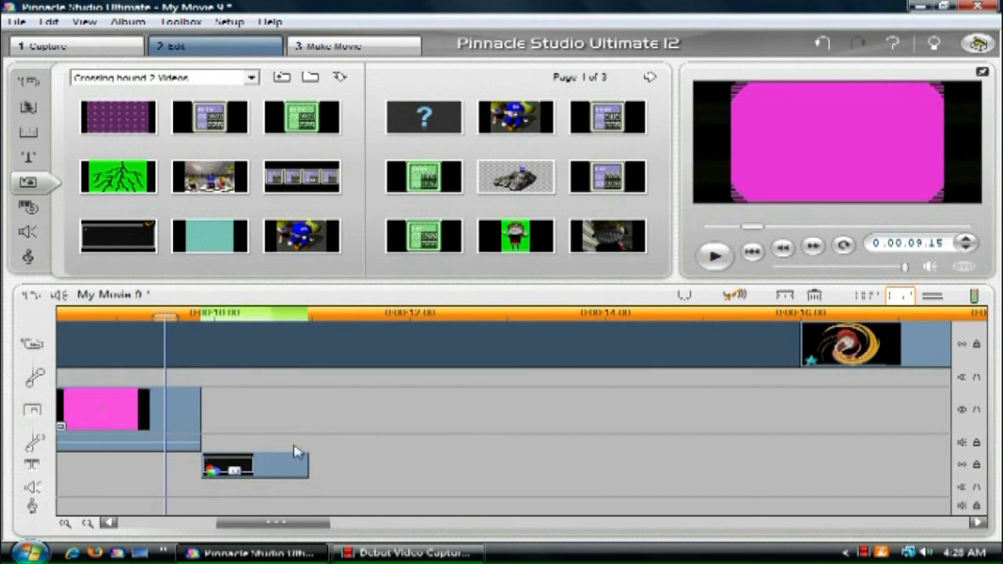
click(713, 257)
click(712, 257)
Step: Trim the yellow clip to end about halfway between 0:00:10.00 and 0:00:11.00, and play back the result
click(296, 464)
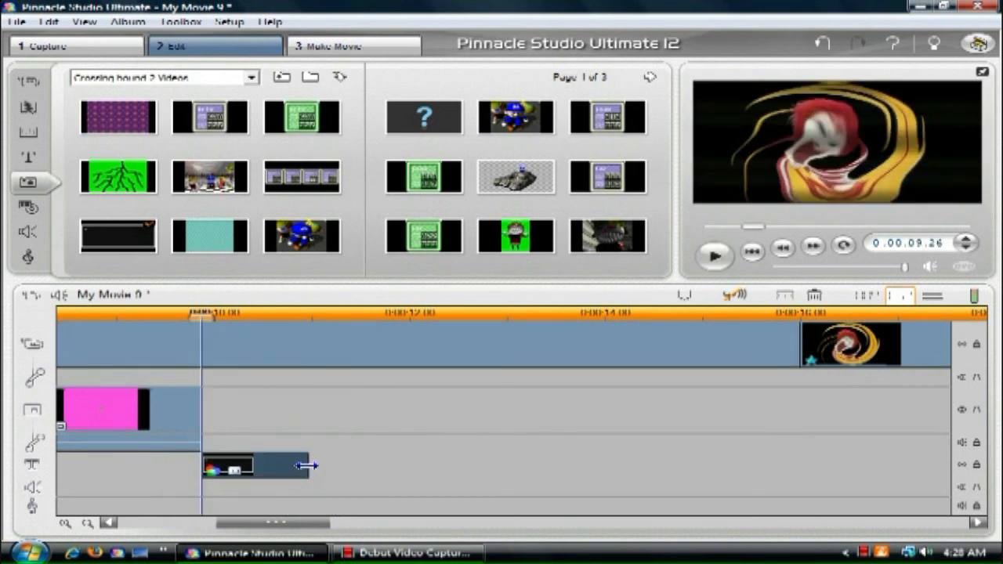
drag(311, 467, 267, 468)
click(206, 343)
click(704, 265)
click(707, 265)
Step: Review the complete attack and yellow flash sequence from before the pink clip, at full screen and in the preview window
drag(307, 527, 275, 527)
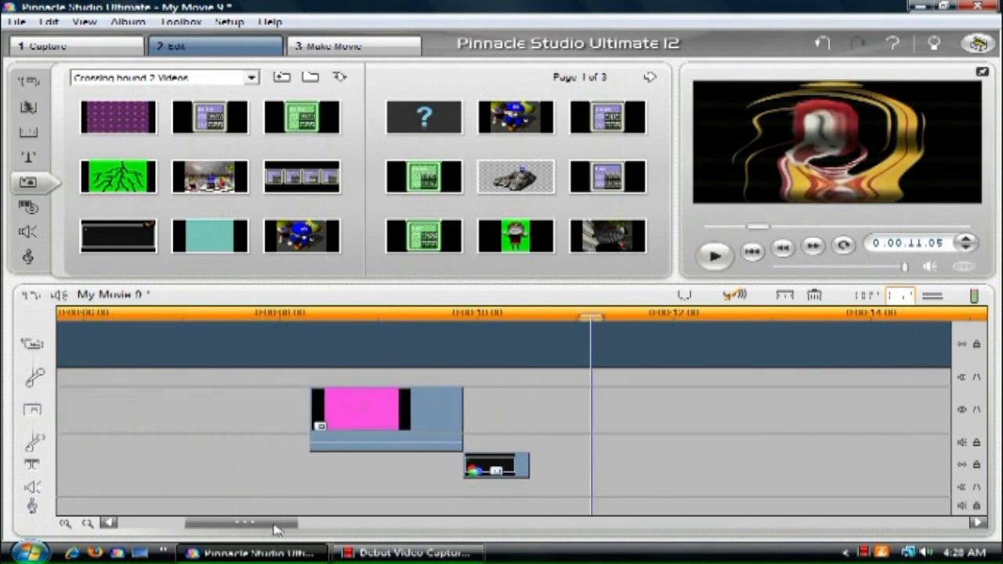
click(239, 311)
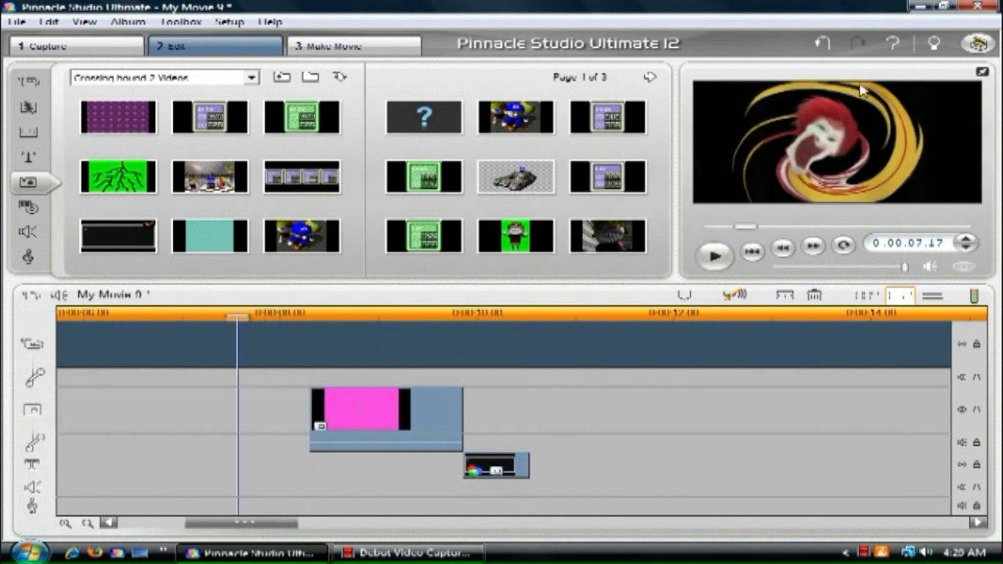
click(982, 71)
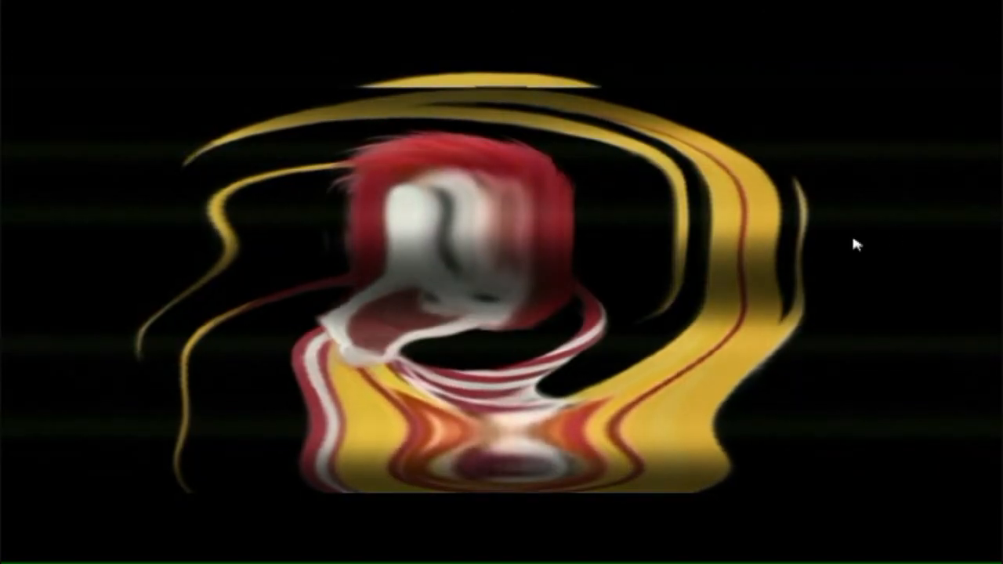
double_click(853, 237)
click(714, 255)
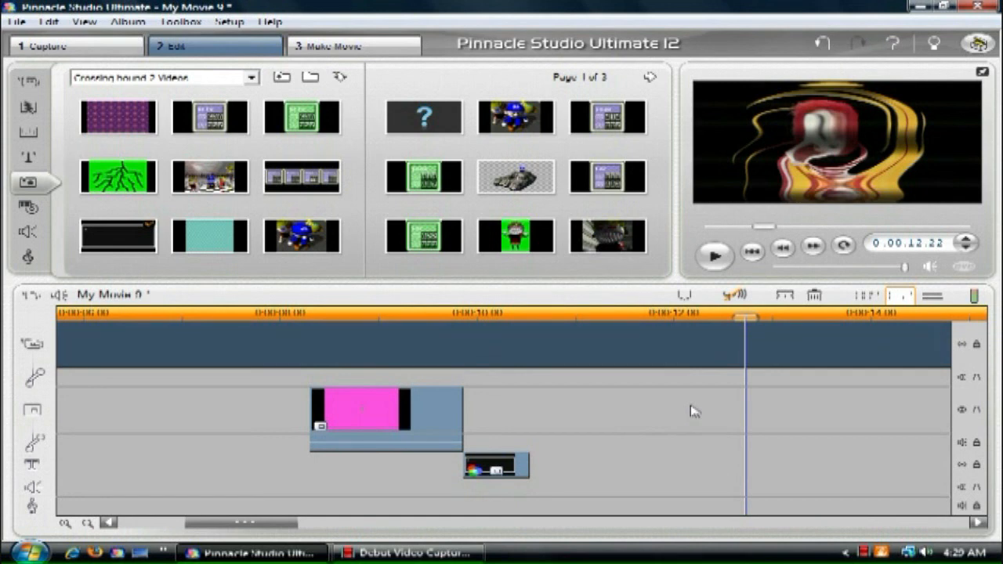
click(273, 312)
click(728, 260)
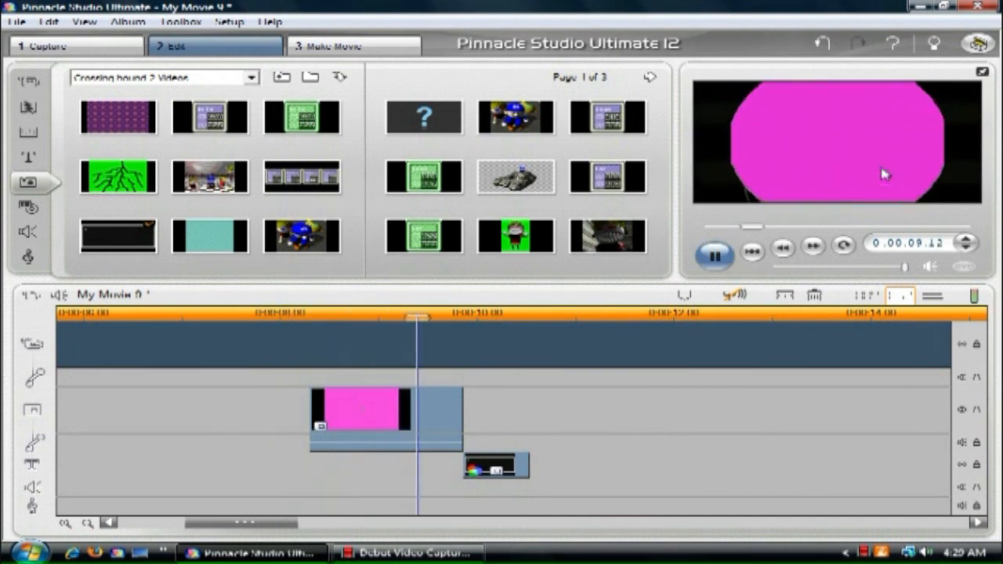
click(717, 255)
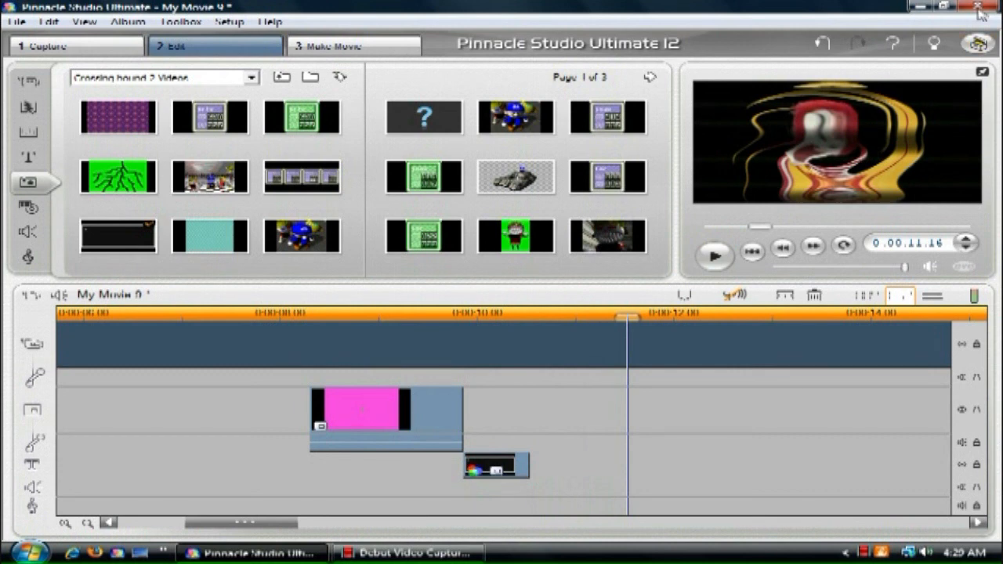